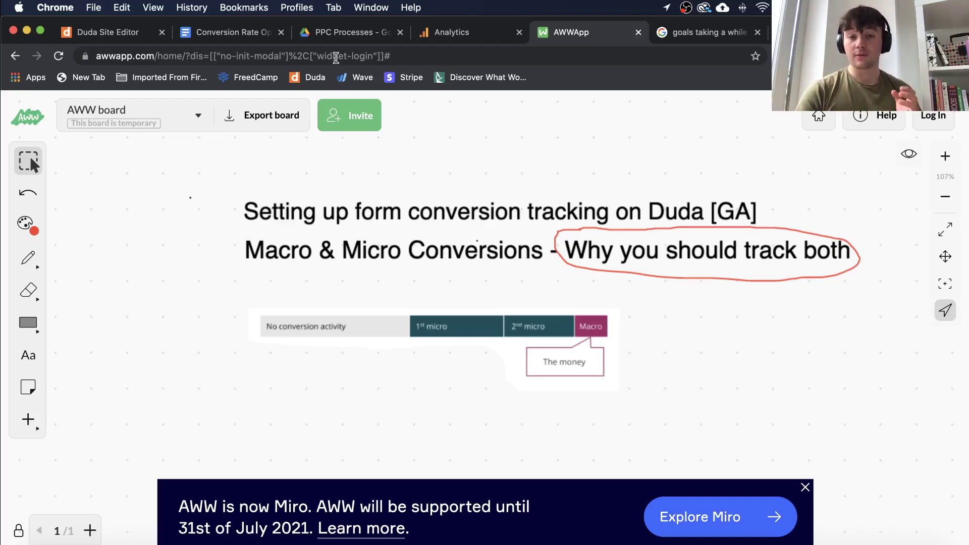
Switch to the Duda site editor and view the site's form responses in the content library.
click(87, 40)
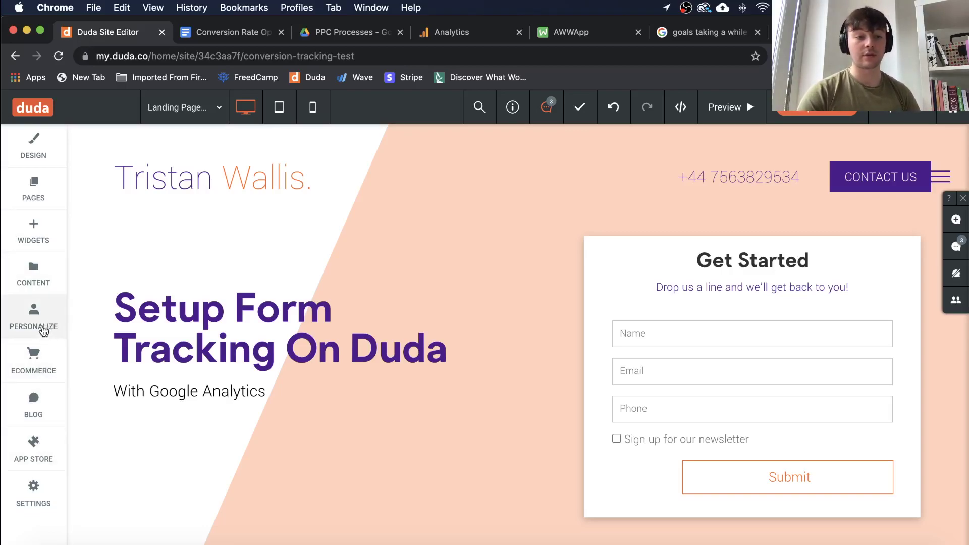
click(41, 277)
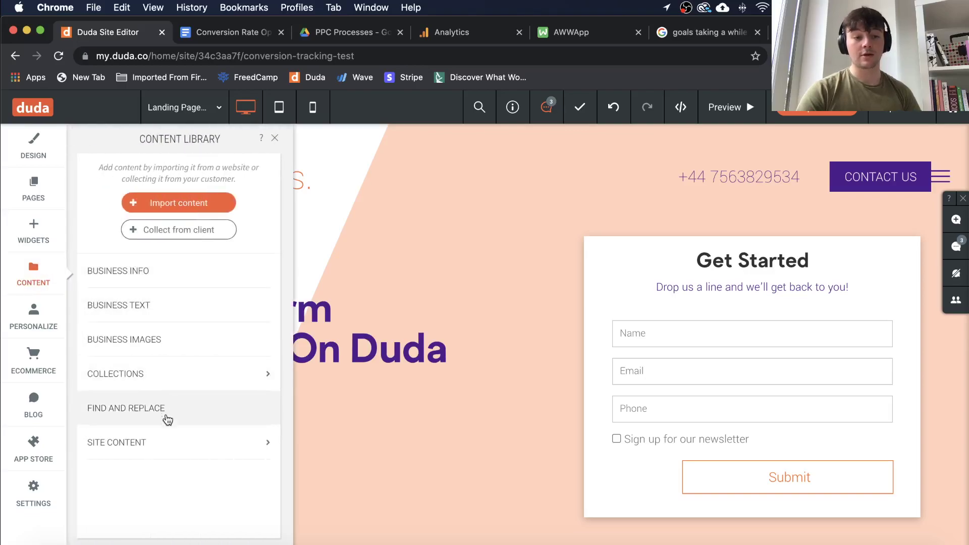
click(171, 443)
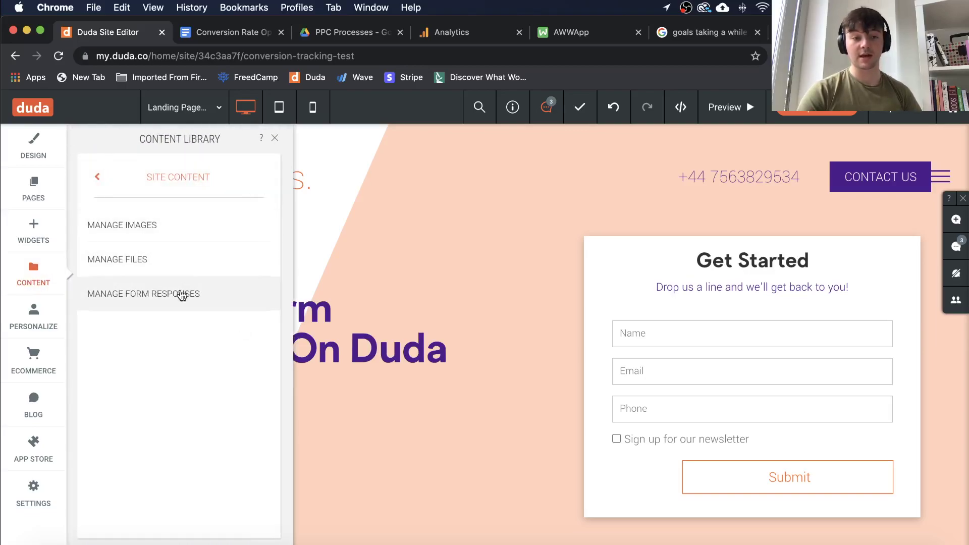
click(181, 295)
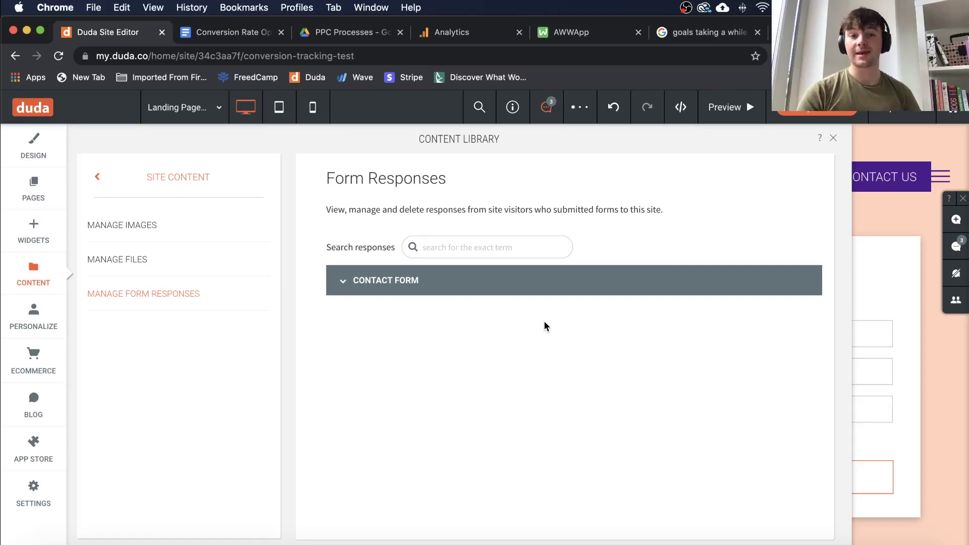
click(833, 139)
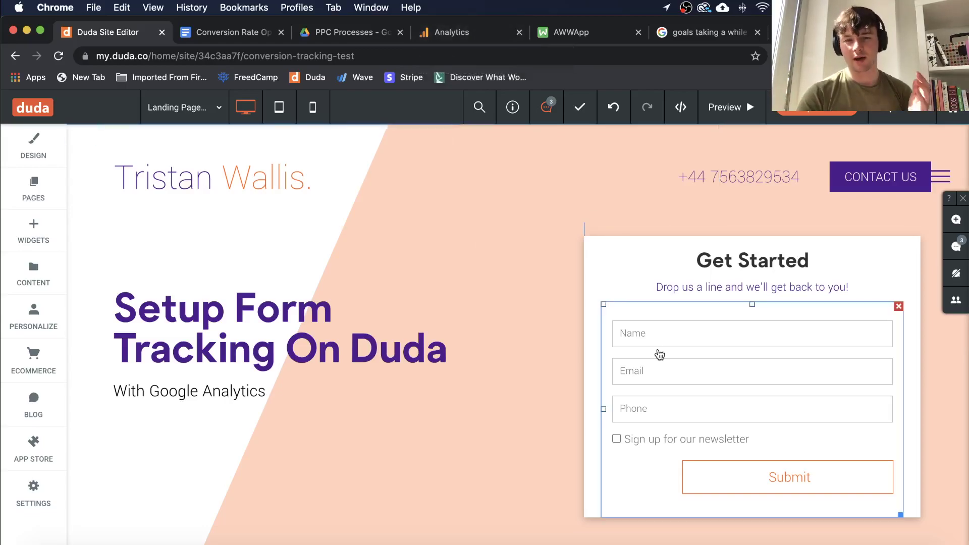
Review the contact form's submission settings, covering the tracking code field, thank-you and error messages, and page redirect option.
click(660, 355)
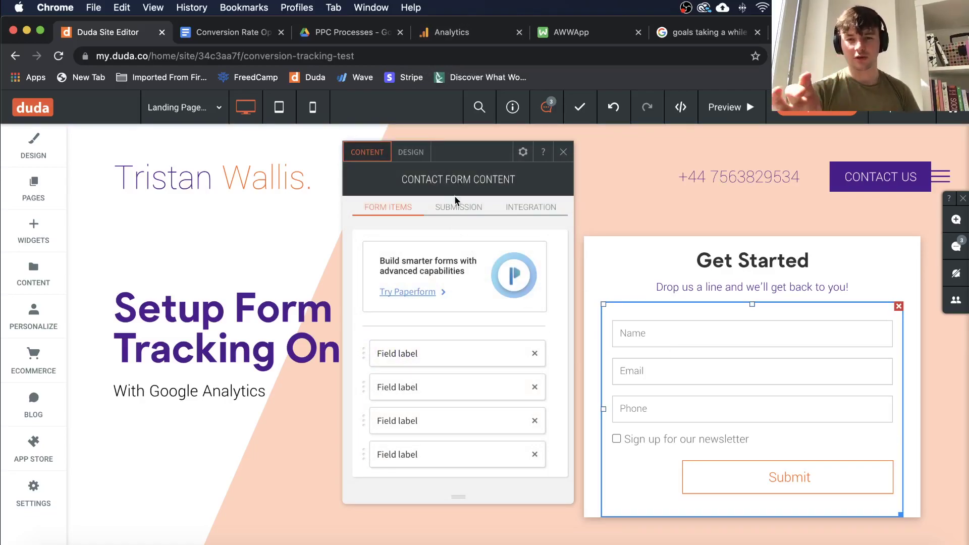
scroll(447, 249, down, 3)
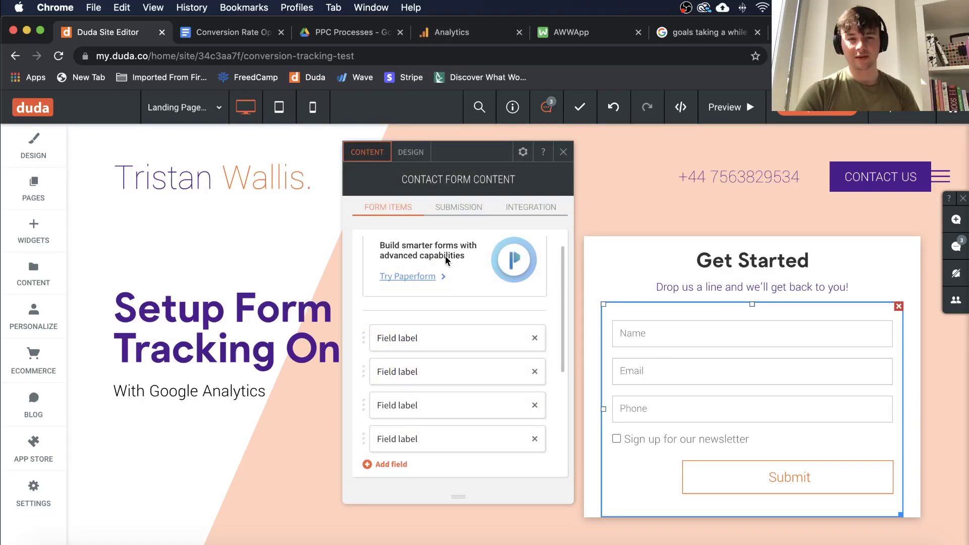
click(467, 211)
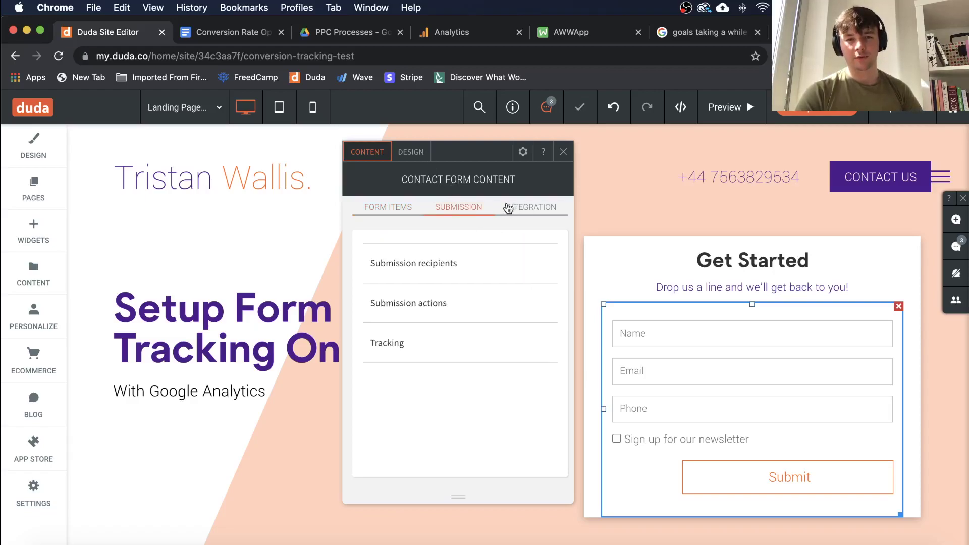
click(457, 340)
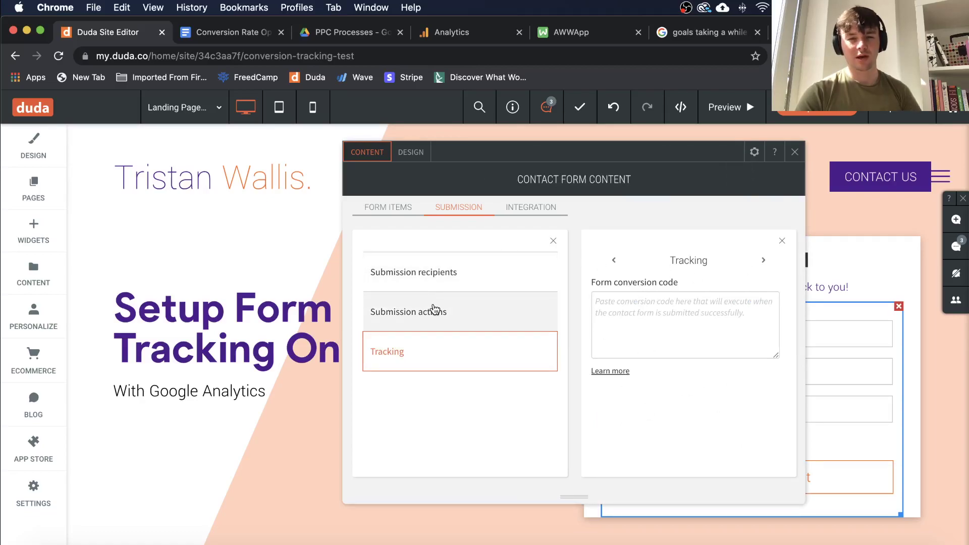
click(448, 308)
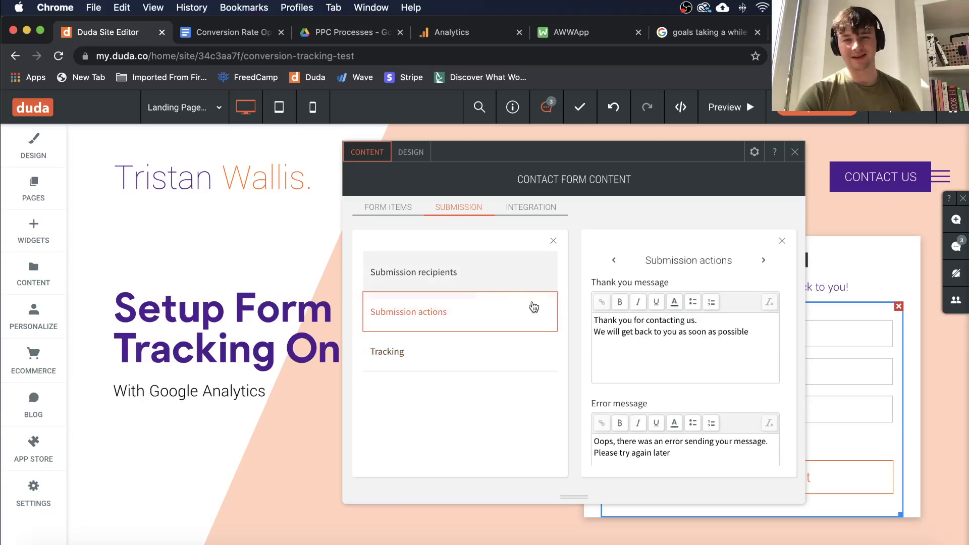
scroll(647, 354, down, 2)
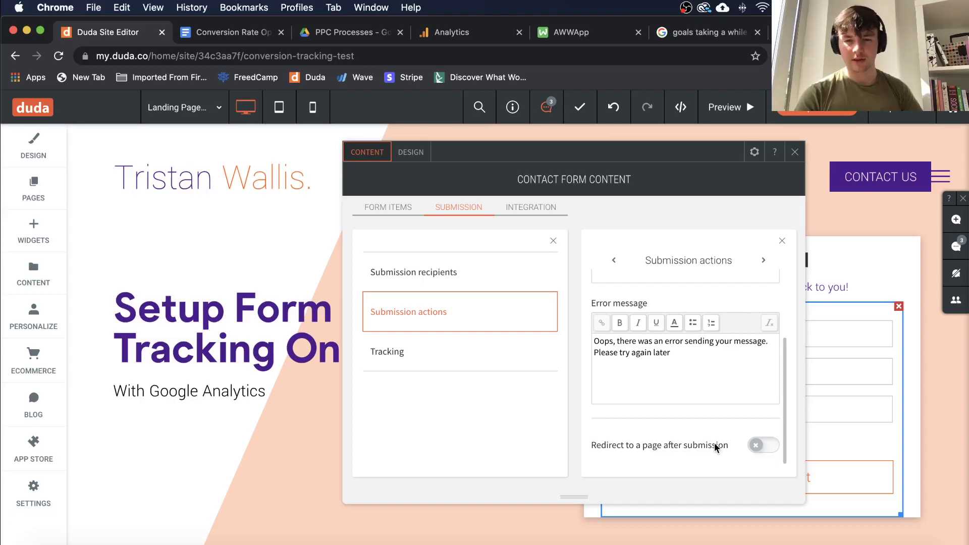
scroll(715, 406, up, 2)
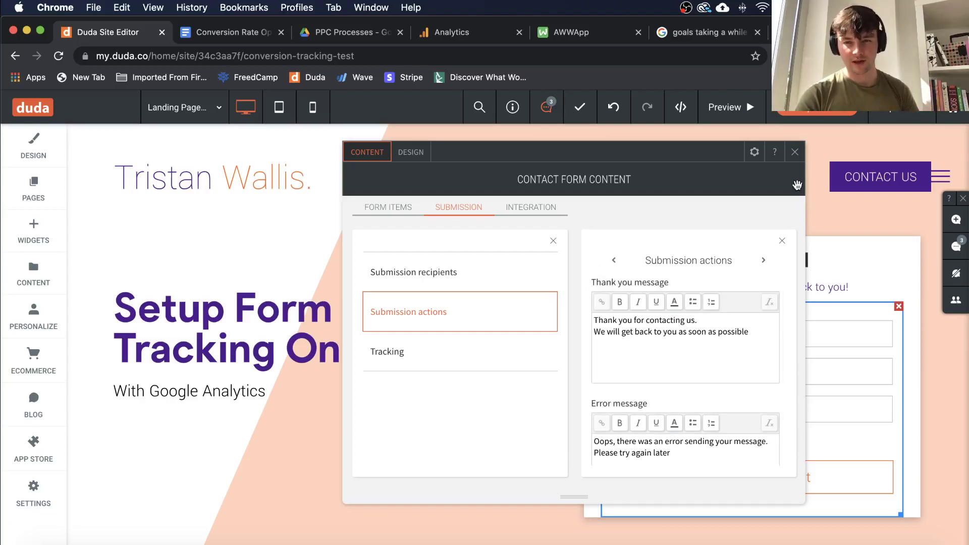
click(797, 152)
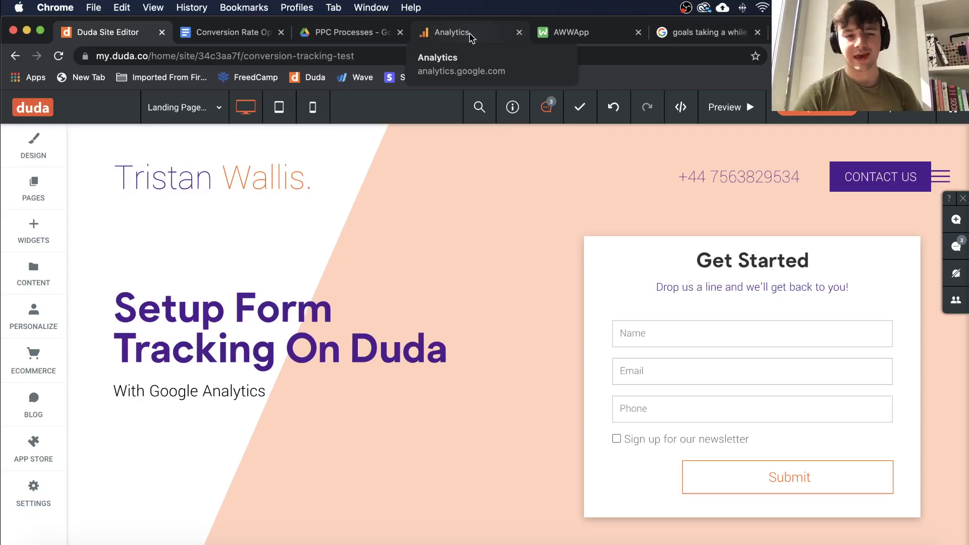
Consult the macro and micro conversions diagram on the AWW board and return to the Duda site editor.
click(558, 39)
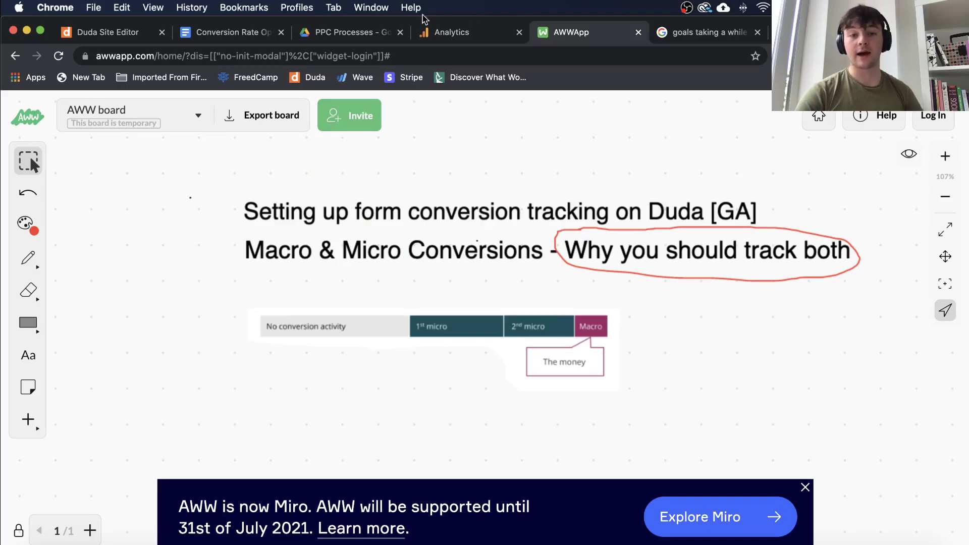
click(120, 32)
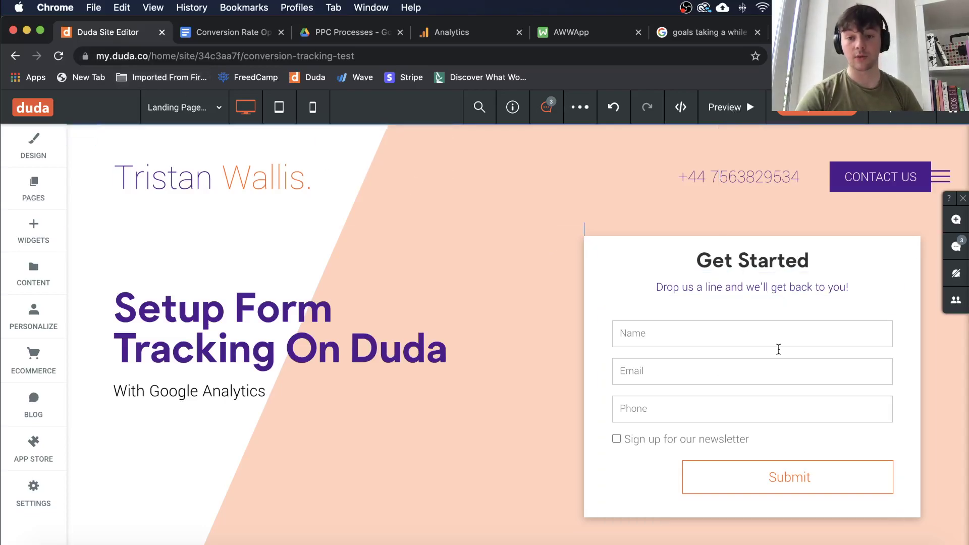
Inspect the form items of the Get Started contact form.
click(762, 357)
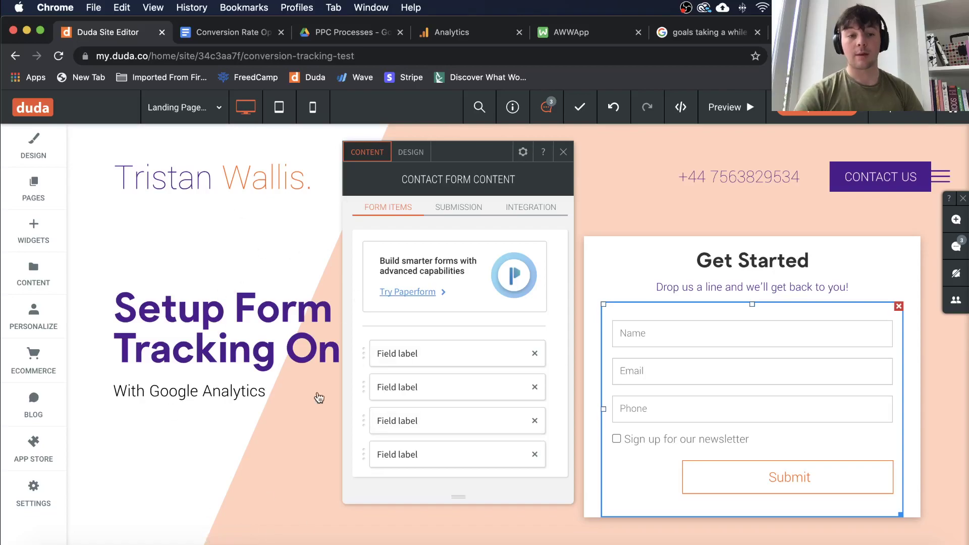
click(564, 152)
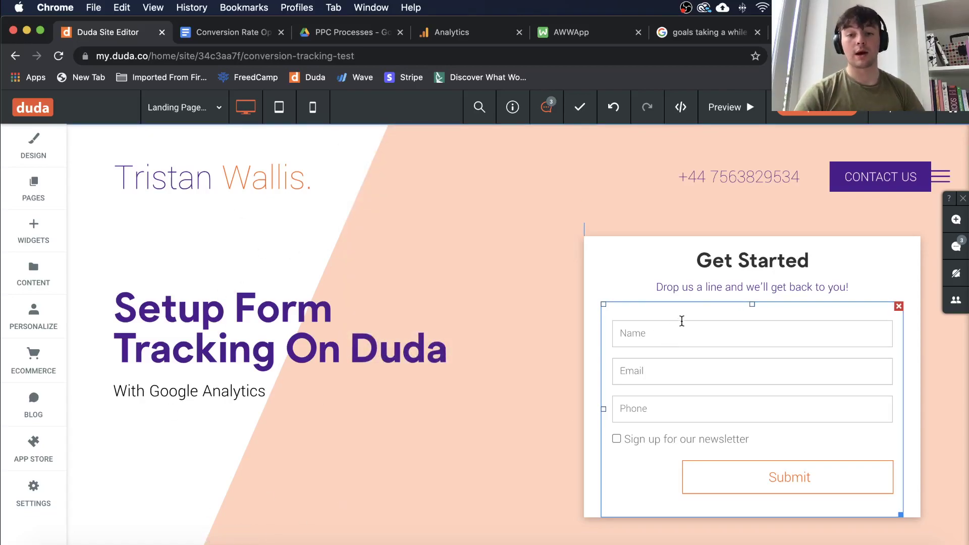
click(682, 321)
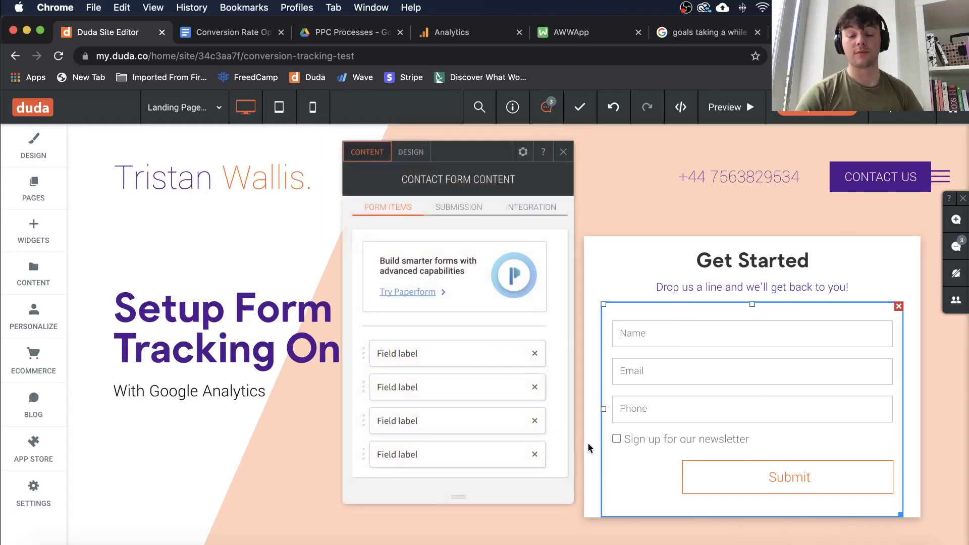
scroll(433, 302, down, 4)
scroll(432, 303, up, 4)
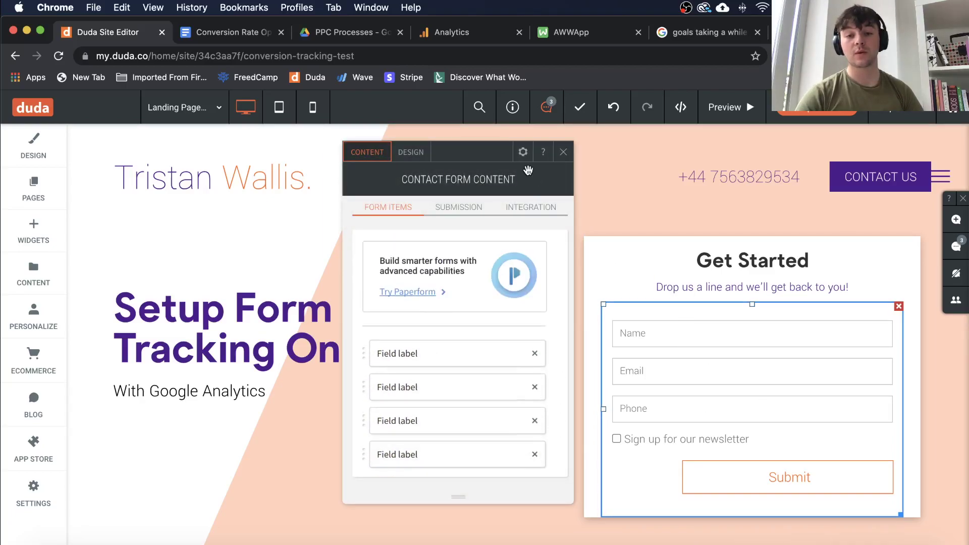
click(563, 152)
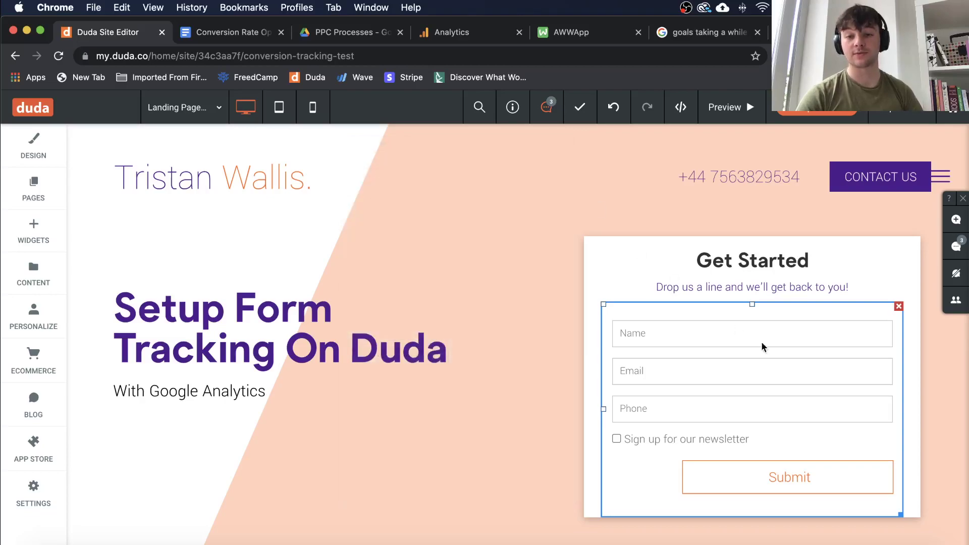
Search the widget library for "fo" to locate the contact form widget.
click(28, 228)
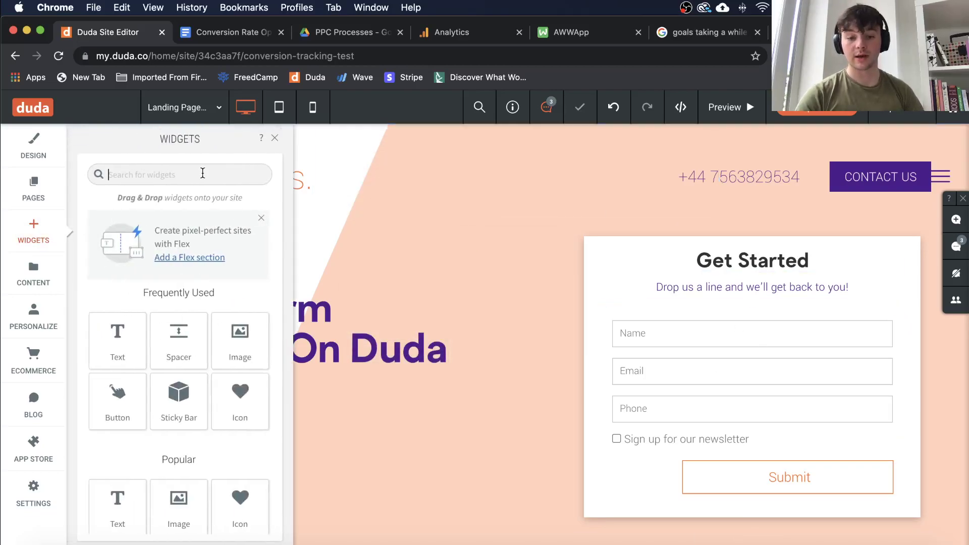
text(fo)
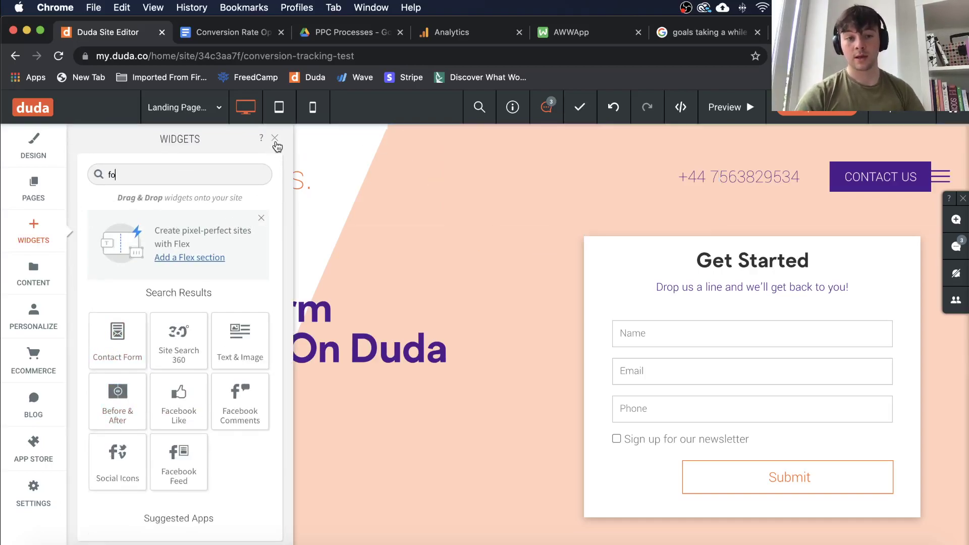
click(275, 138)
Review the contact form's third-party integrations and submission recipient settings, keeping the form itself in view.
click(698, 372)
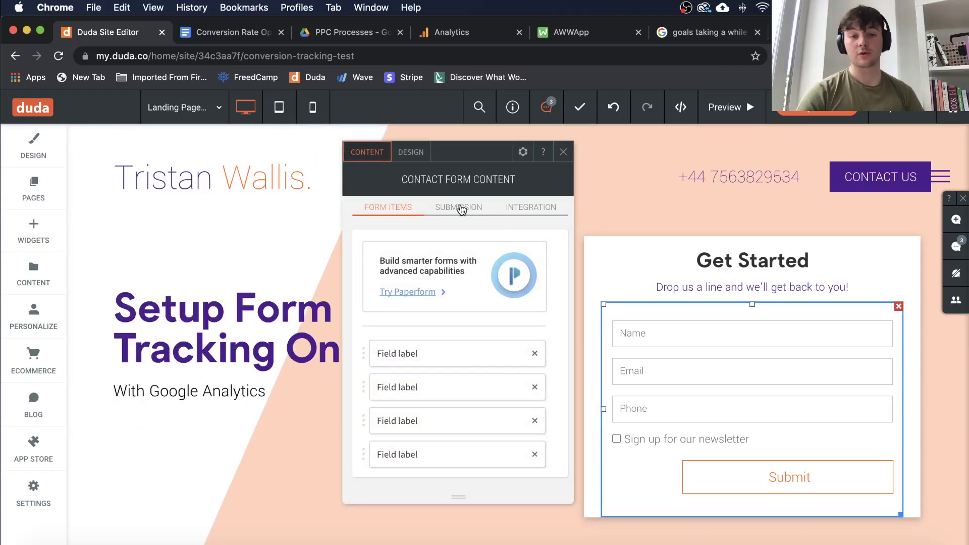
click(459, 208)
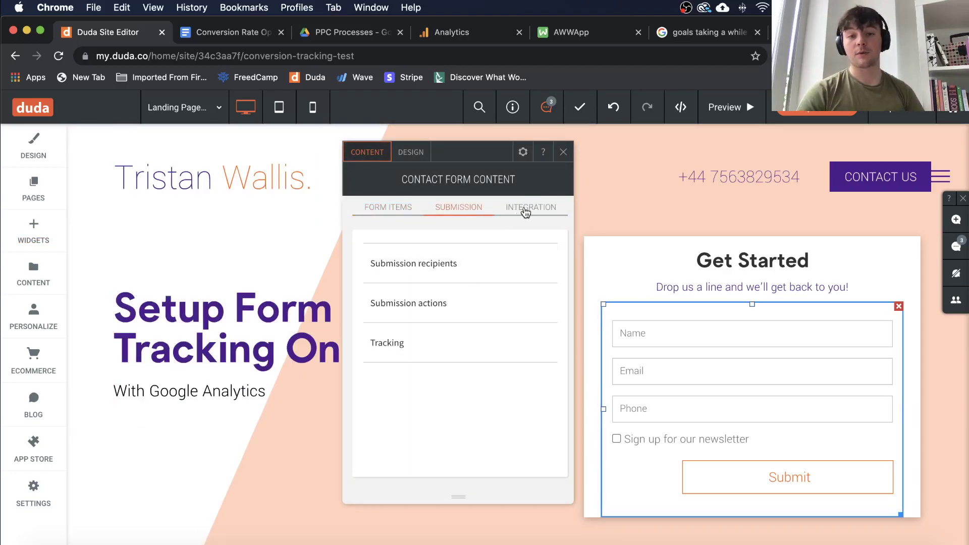
click(536, 217)
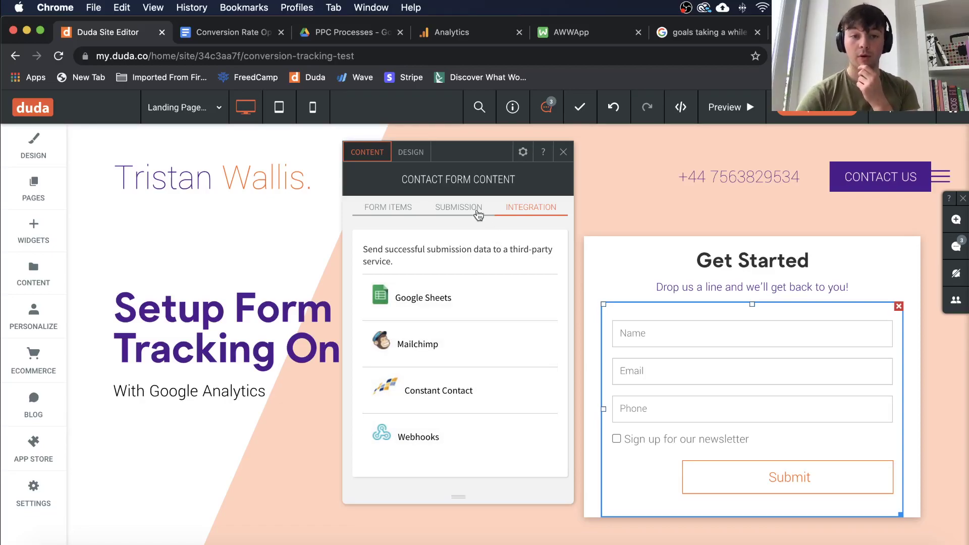
click(468, 208)
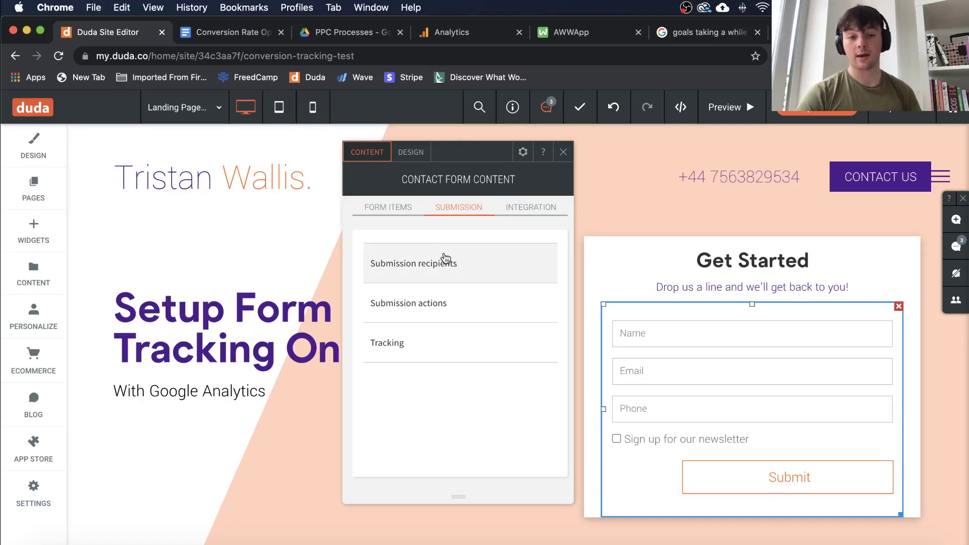
click(450, 263)
drag(645, 154, 464, 154)
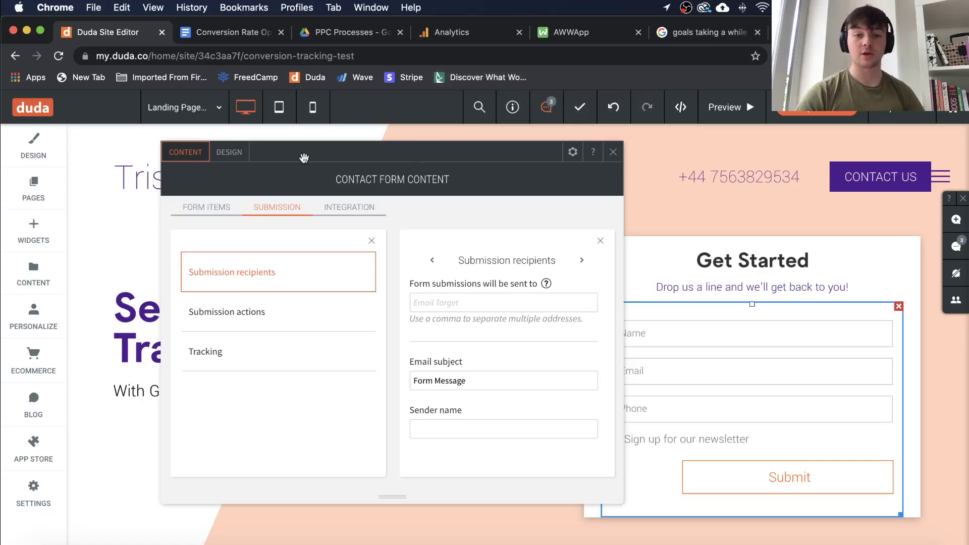
drag(306, 155, 268, 159)
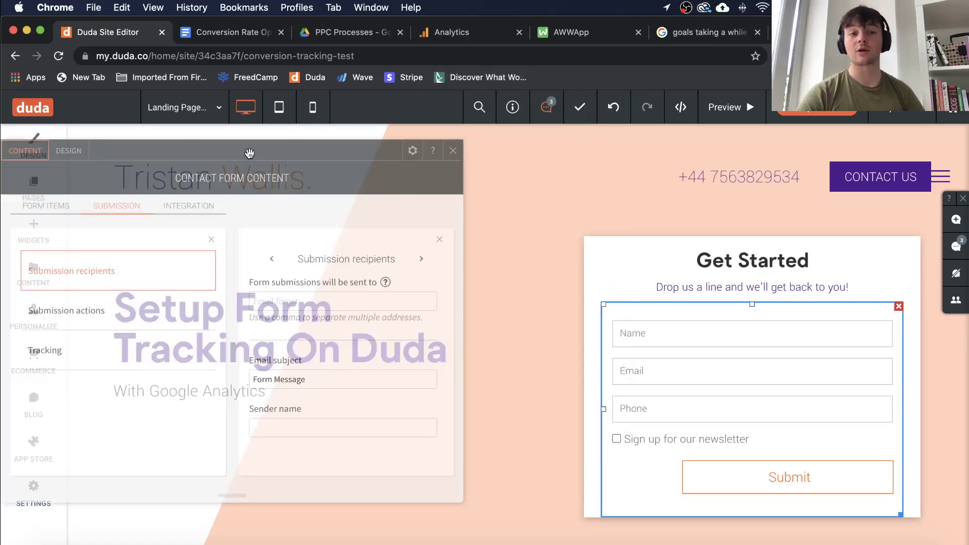
drag(342, 153, 342, 154)
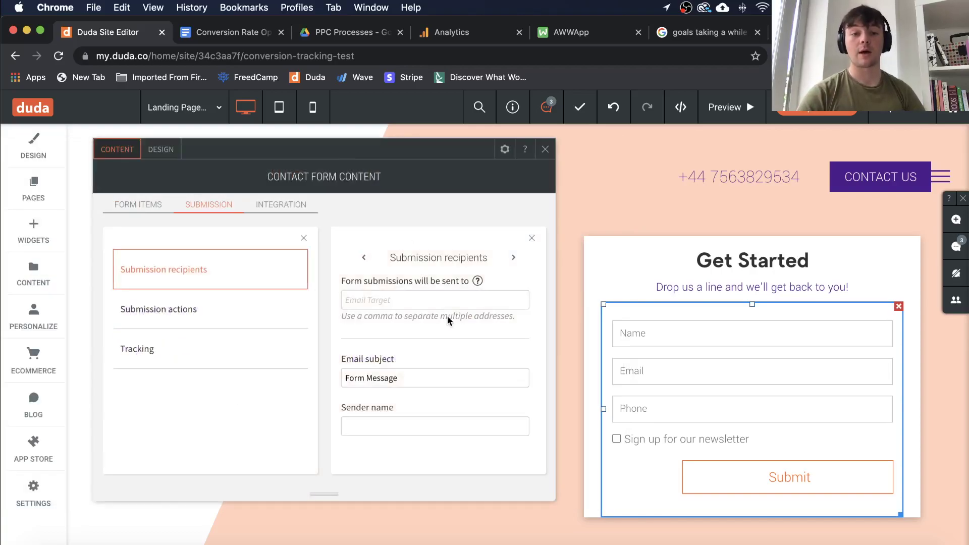
Enable the contact form's redirect to a page after submission and choose the Thankyou page as its target.
click(239, 324)
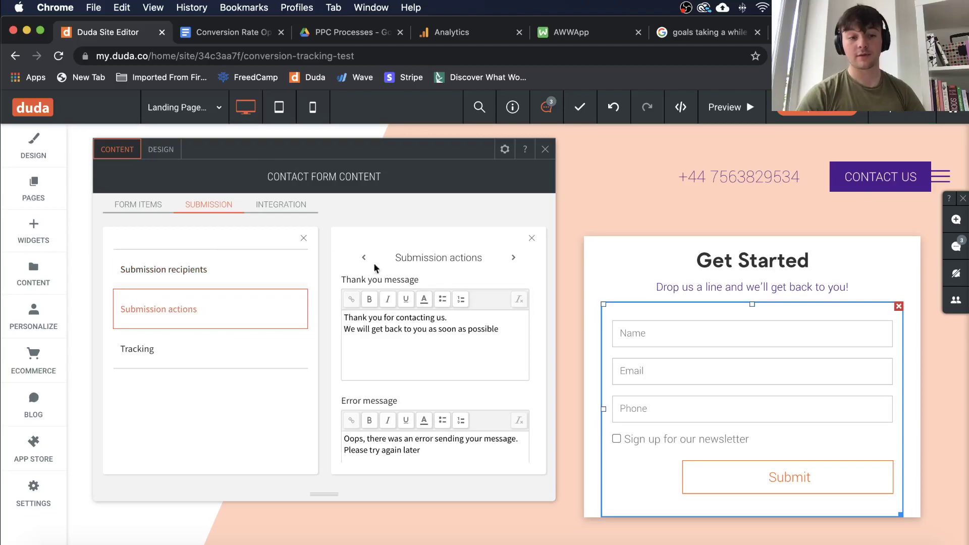
scroll(404, 309, down, 4)
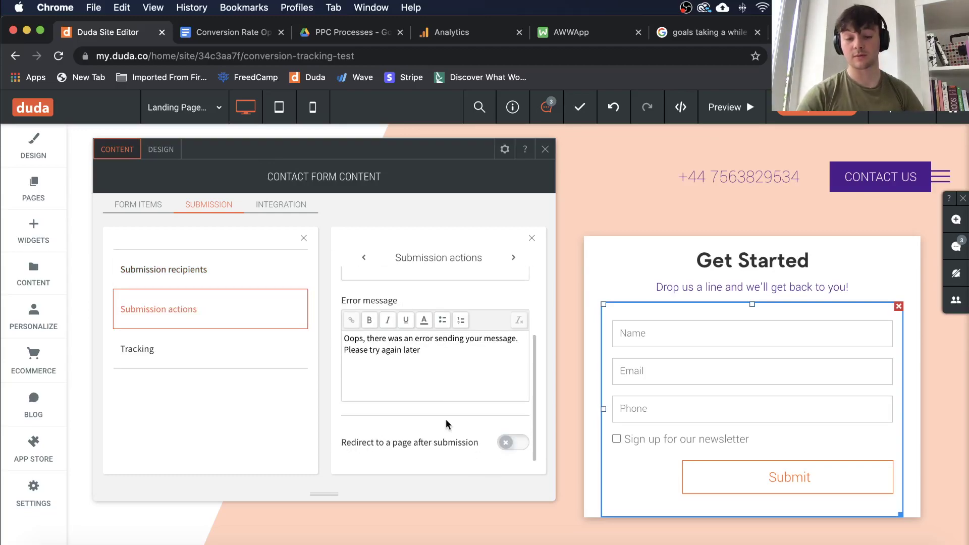
click(508, 444)
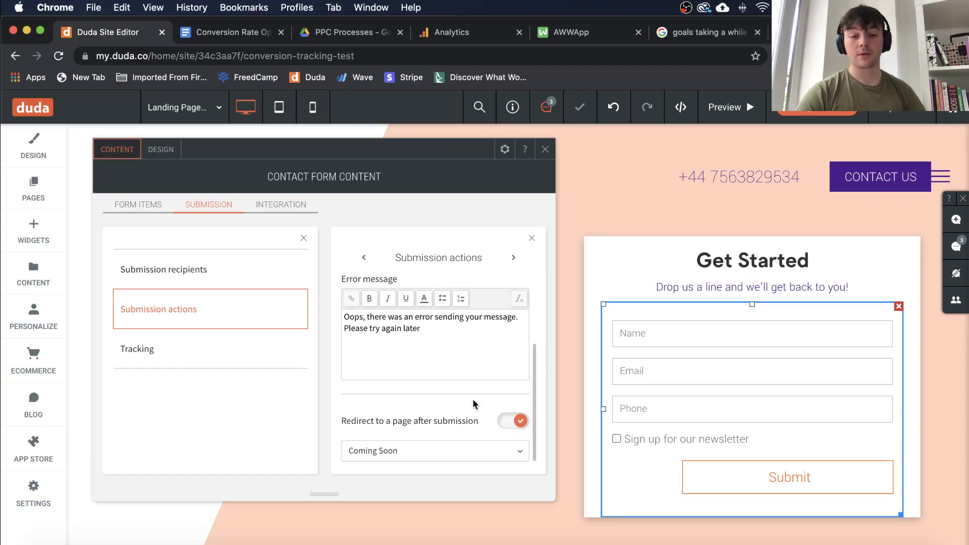
click(441, 451)
scroll(455, 384, down, 1)
scroll(426, 375, down, 5)
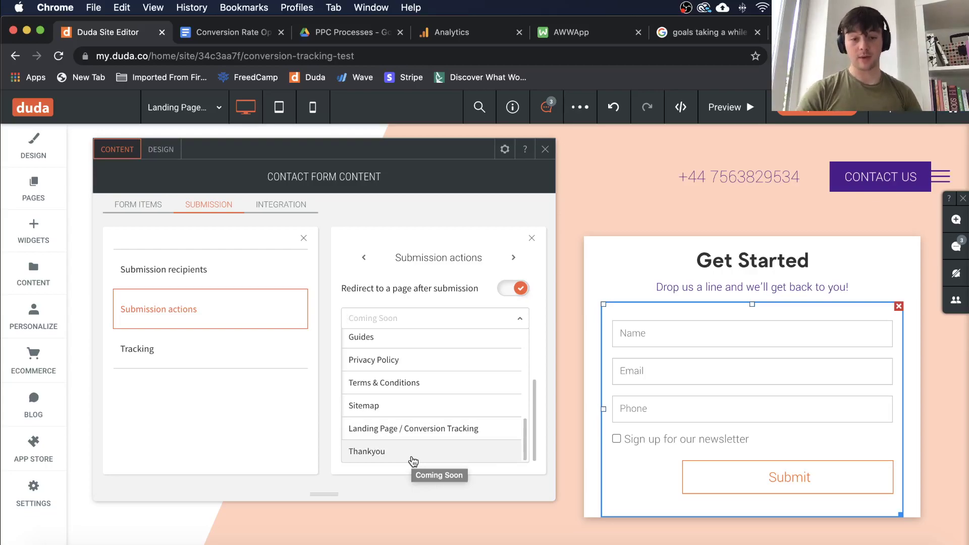
click(413, 454)
click(546, 149)
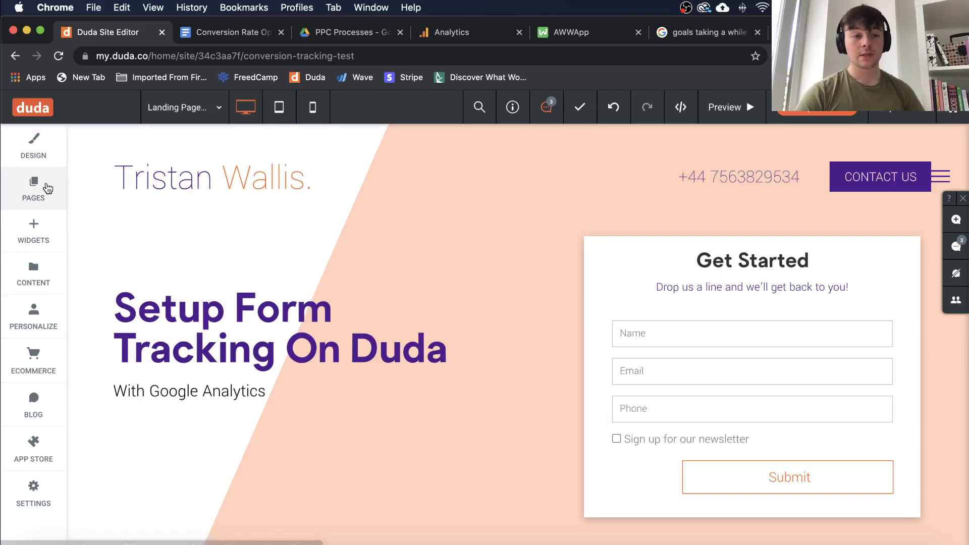
Review the Thankyou page's URL and SEO settings, including its No Index option, and close the page settings.
click(45, 189)
scroll(221, 418, down, 2)
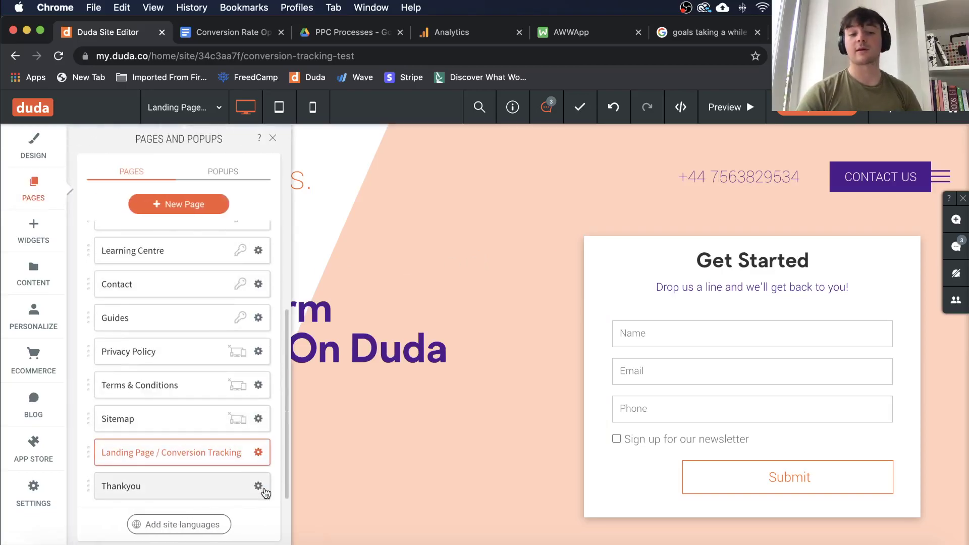
click(258, 487)
mouse_move(348, 266)
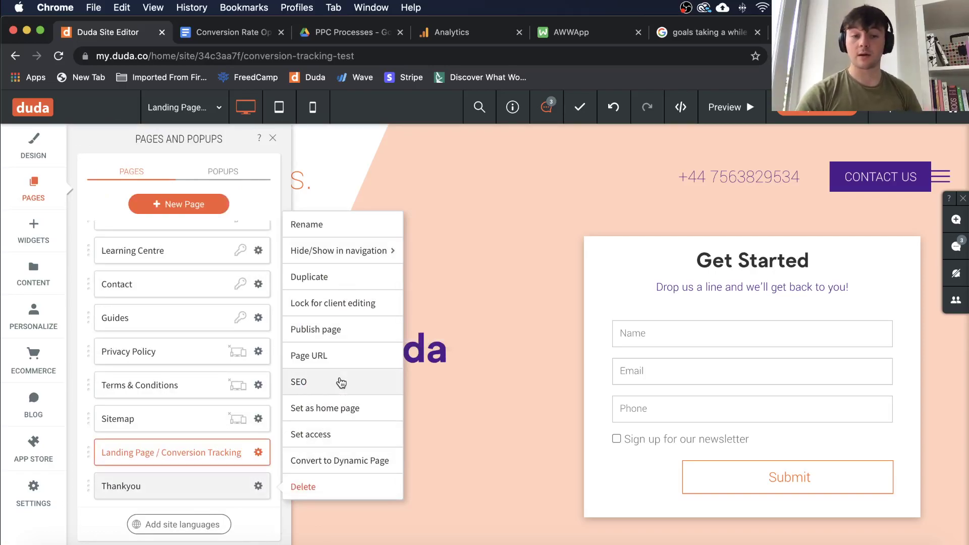
click(340, 382)
scroll(514, 357, up, 3)
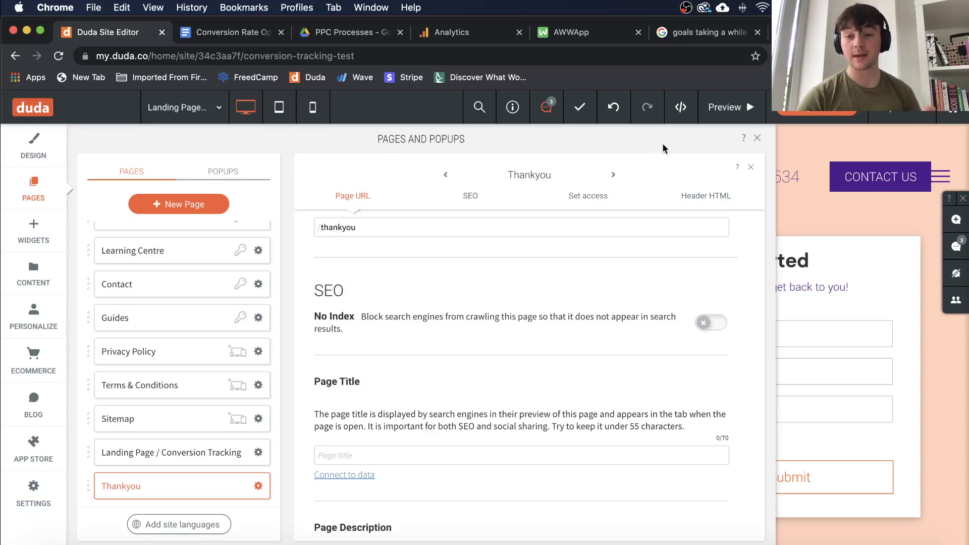
click(757, 139)
Review the contact form's tracking code field and its submission actions with the redirect page.
click(754, 356)
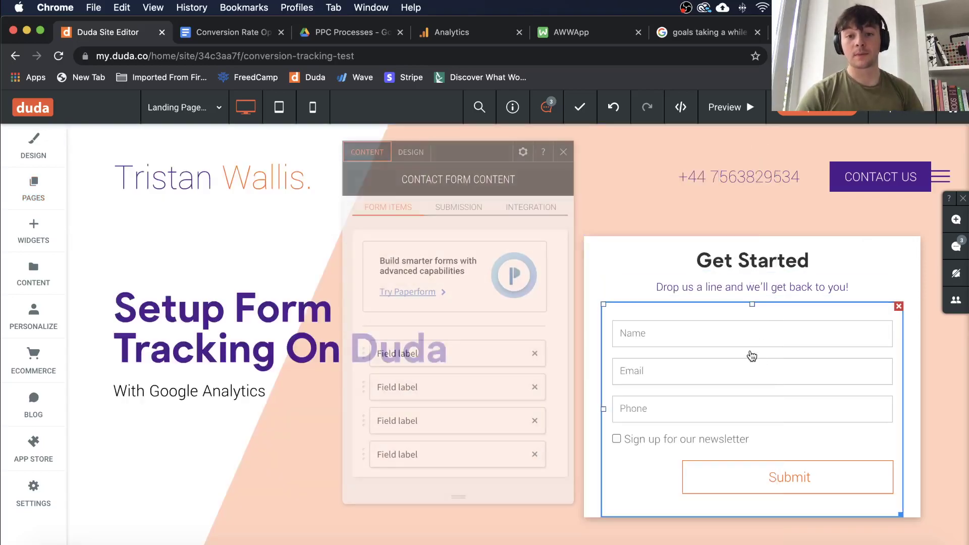
click(443, 207)
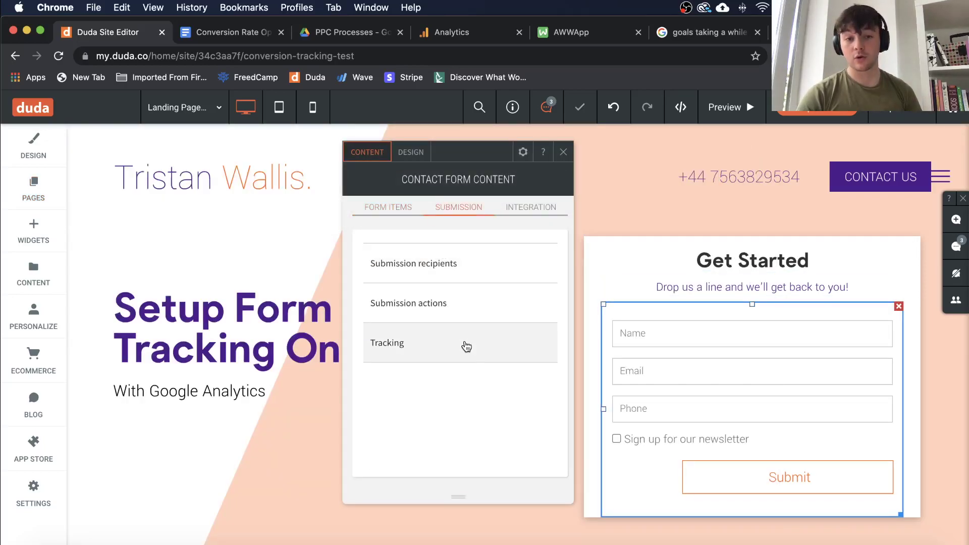
click(466, 347)
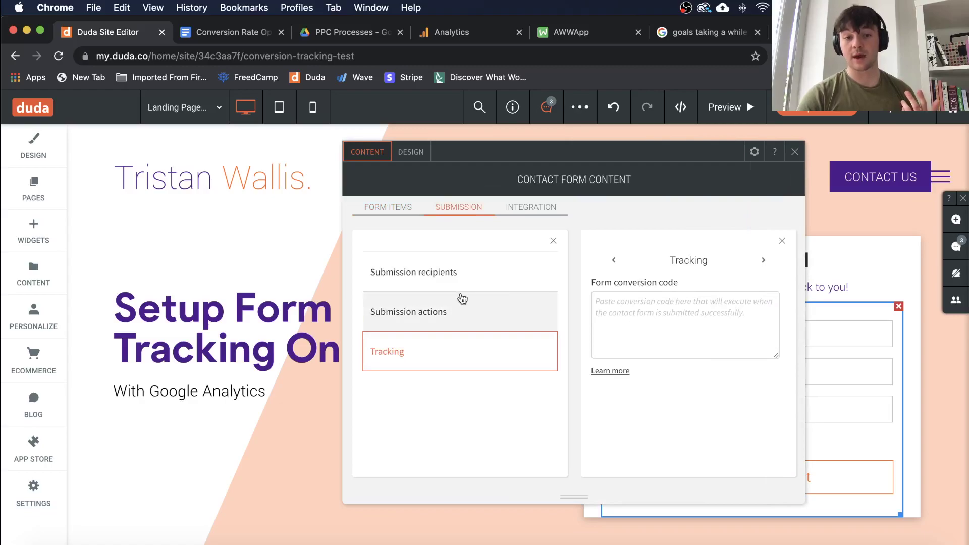
click(507, 319)
scroll(688, 361, down, 3)
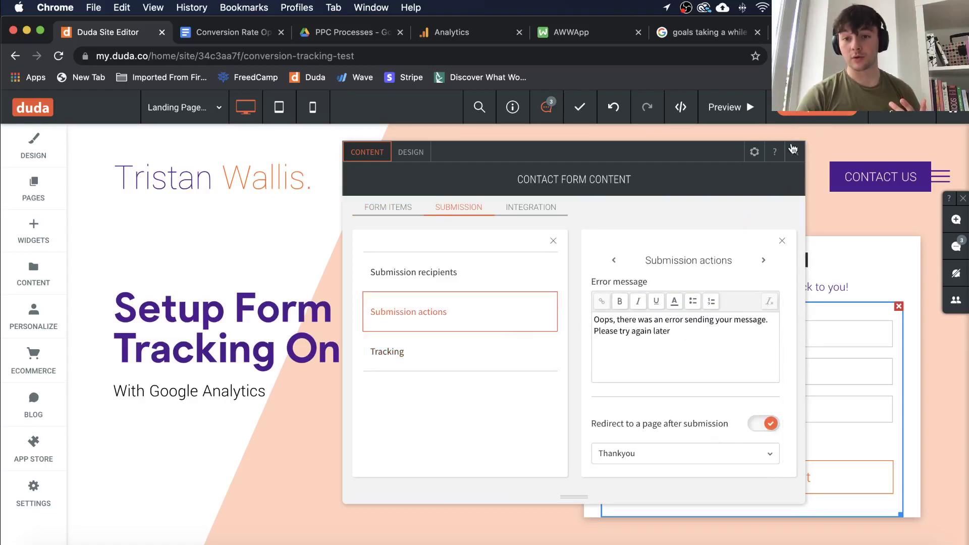
click(793, 150)
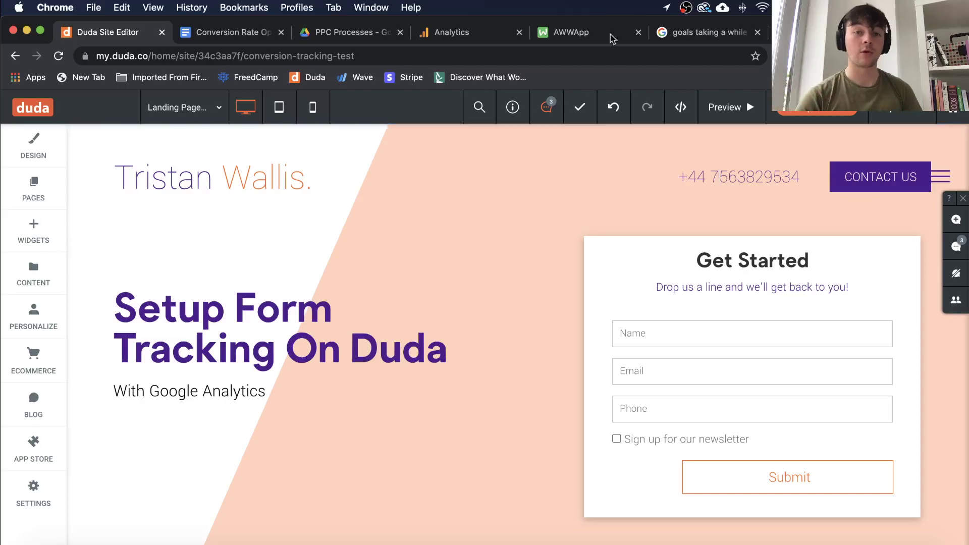
Switch to Google Analytics and view the new goal setup alongside the contact form in the Duda site editor.
click(473, 32)
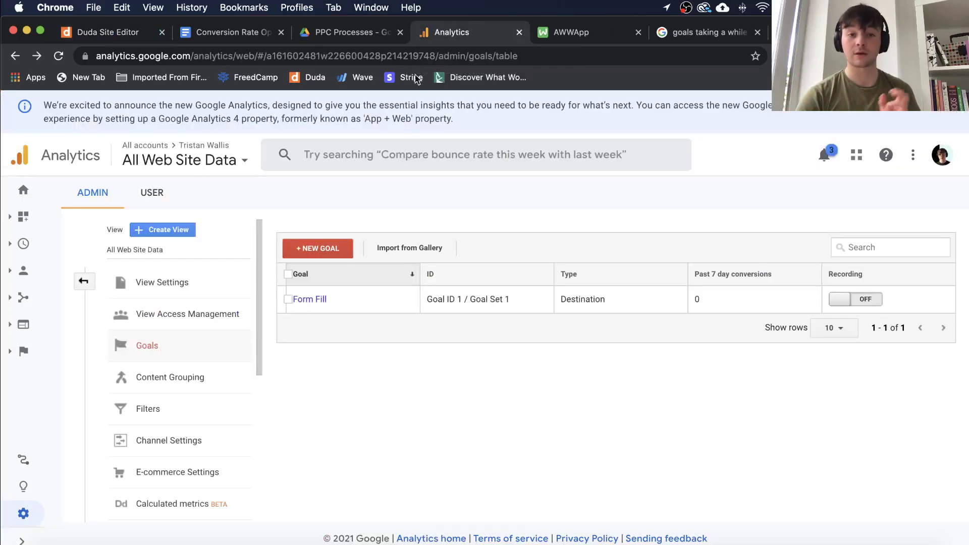
click(335, 250)
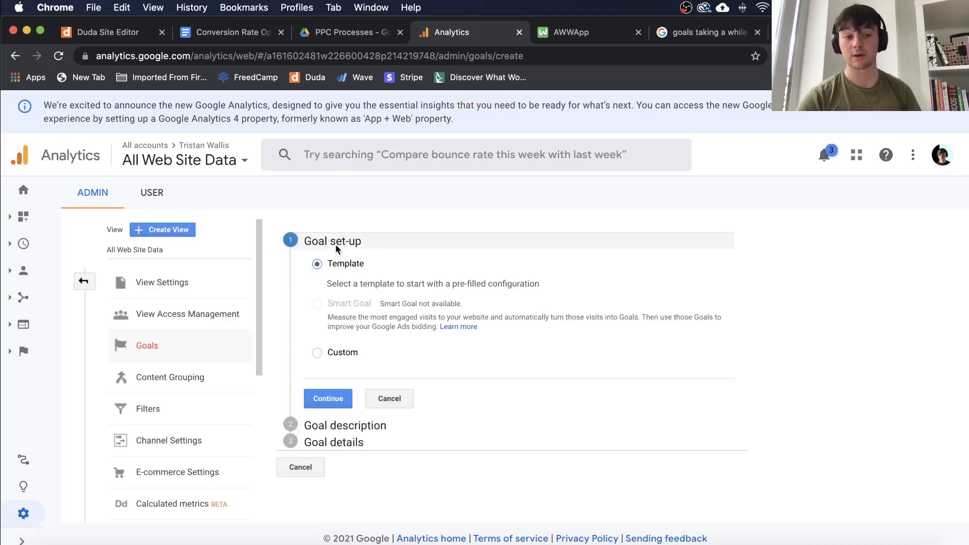
click(133, 36)
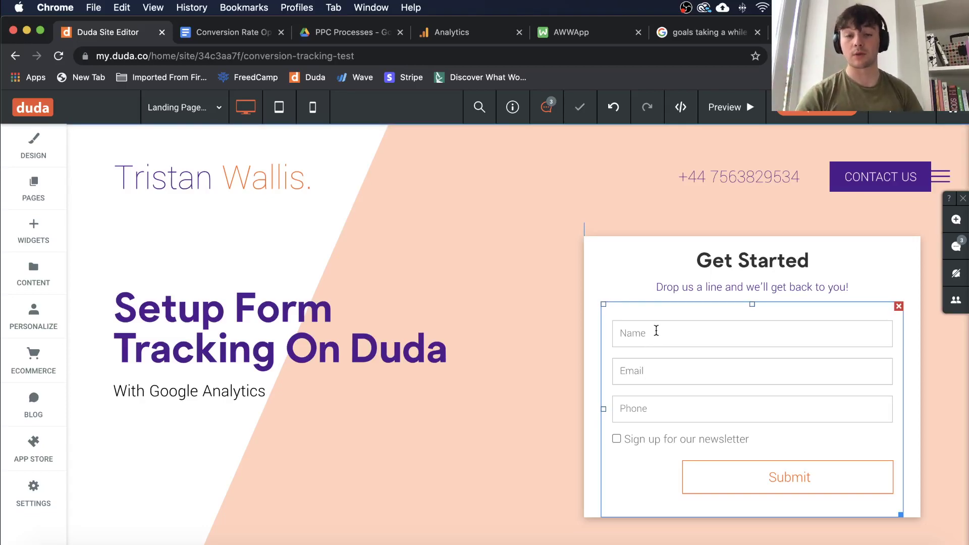
click(469, 32)
click(73, 34)
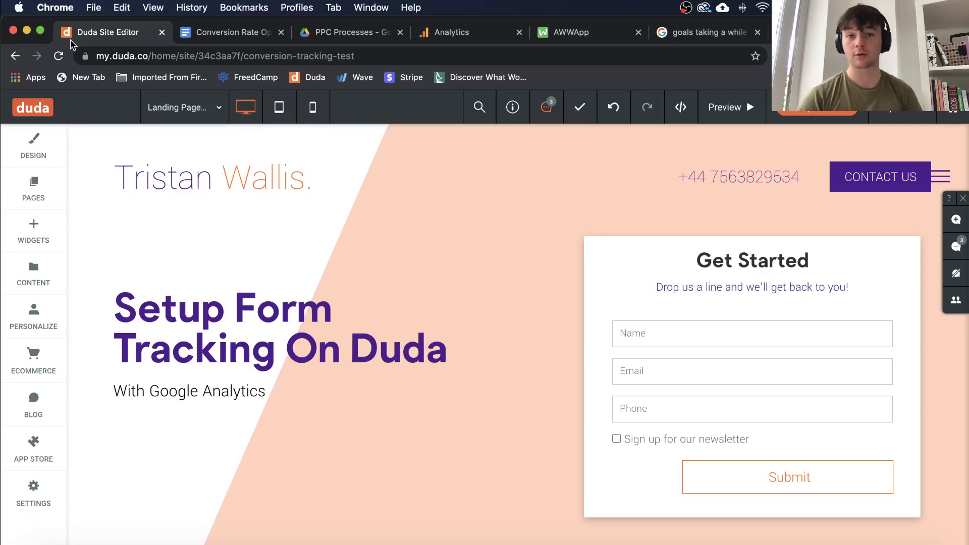
click(436, 34)
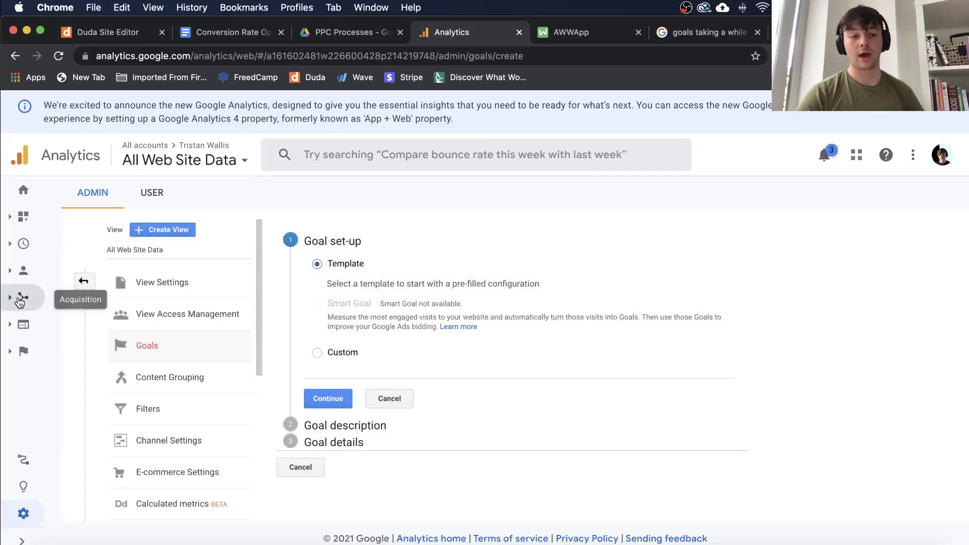
Examine the Goals Overview report under Conversions for the Form Fill goal's completions, value and rates.
click(43, 322)
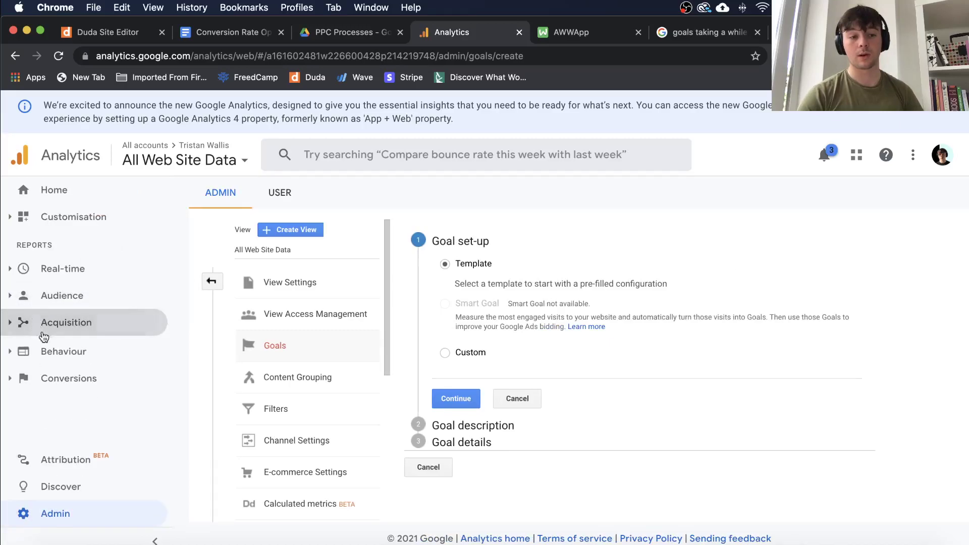
click(47, 374)
click(66, 400)
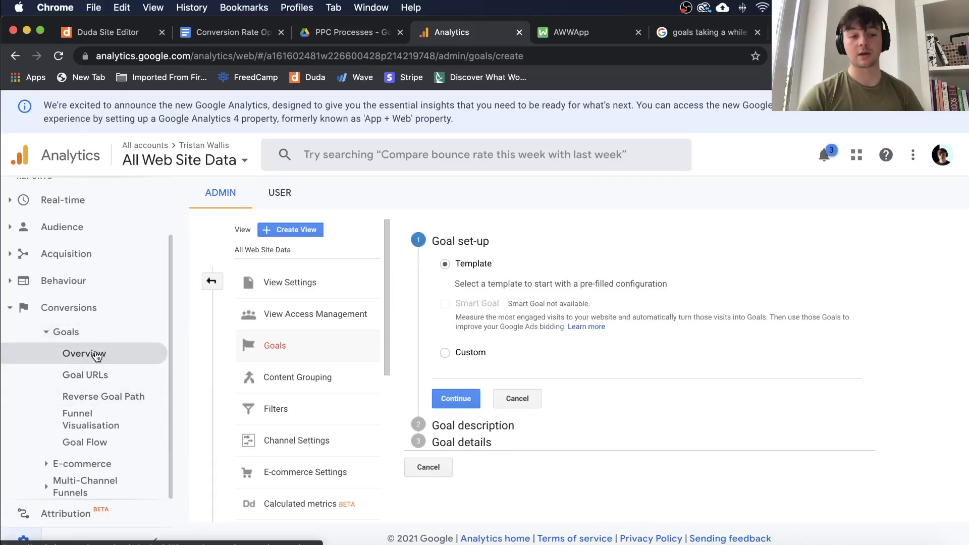
click(97, 357)
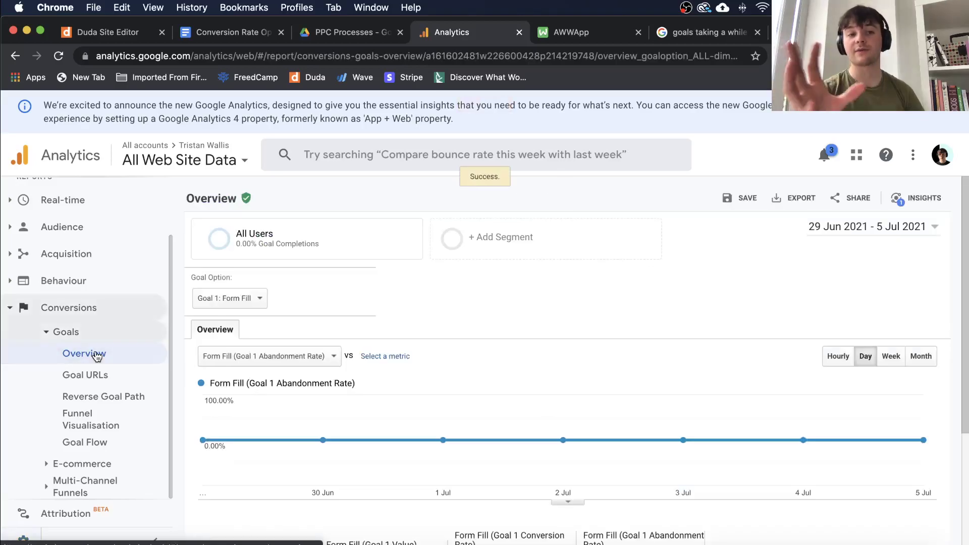
scroll(339, 369, down, 3)
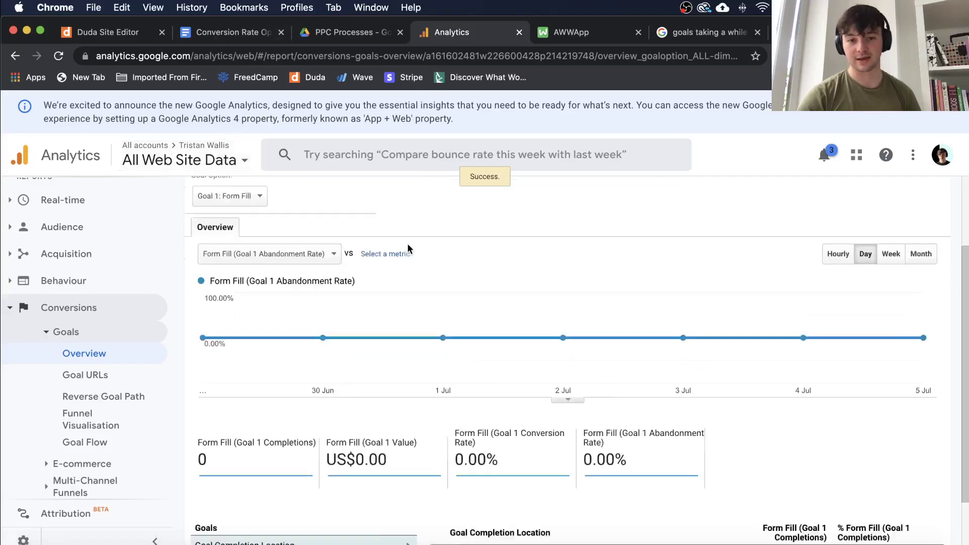
scroll(408, 244, up, 3)
scroll(499, 256, down, 5)
scroll(500, 256, up, 3)
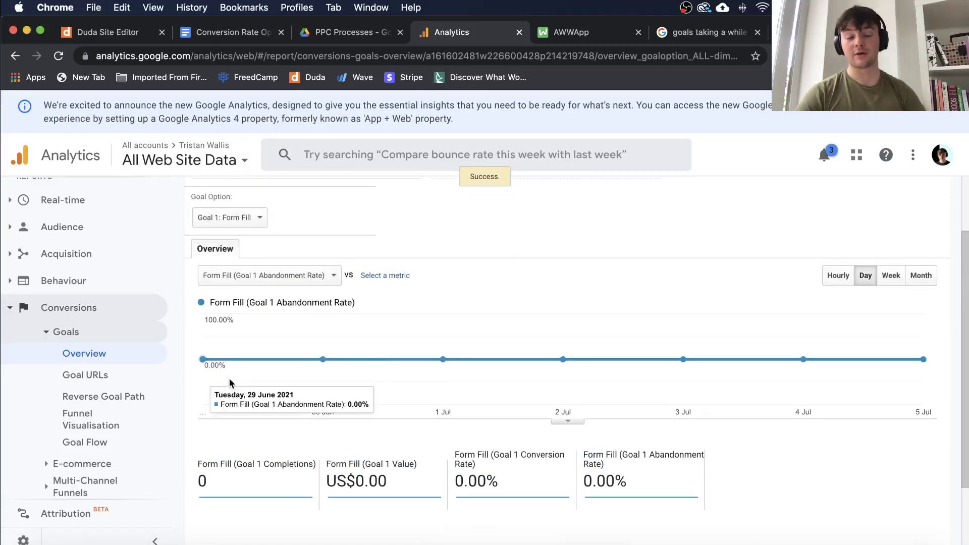
mouse_move(312, 356)
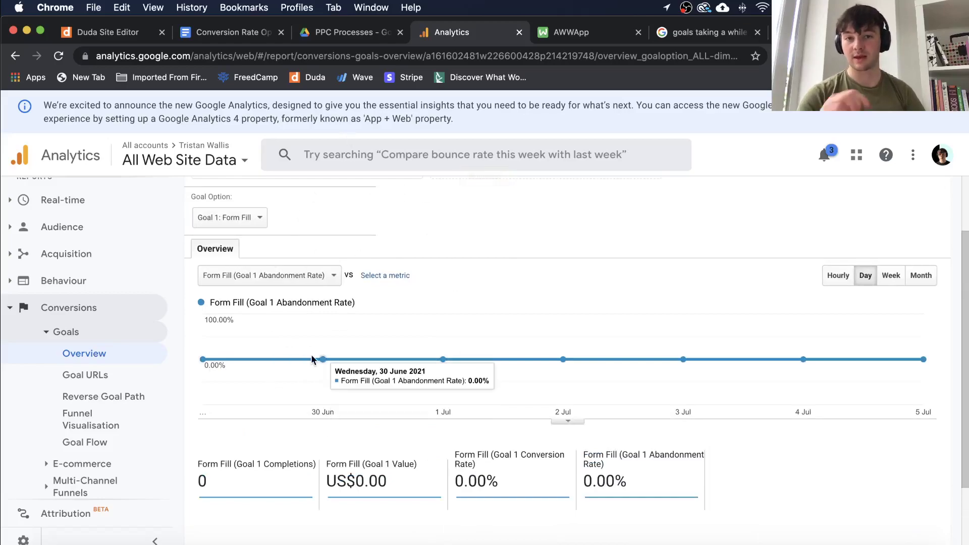
scroll(311, 358, up, 2)
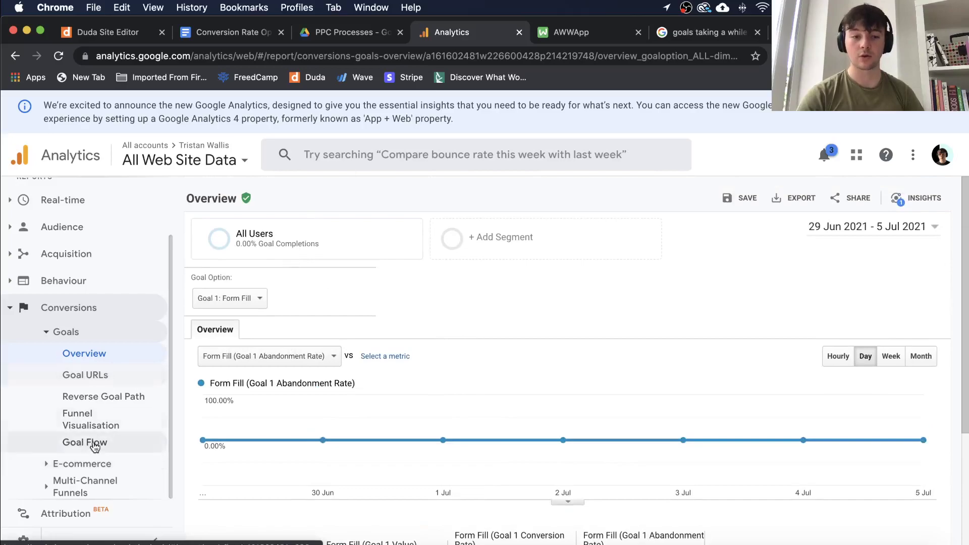
Create a new custom goal in the view's admin settings and name it "Form Fill Duda".
click(50, 538)
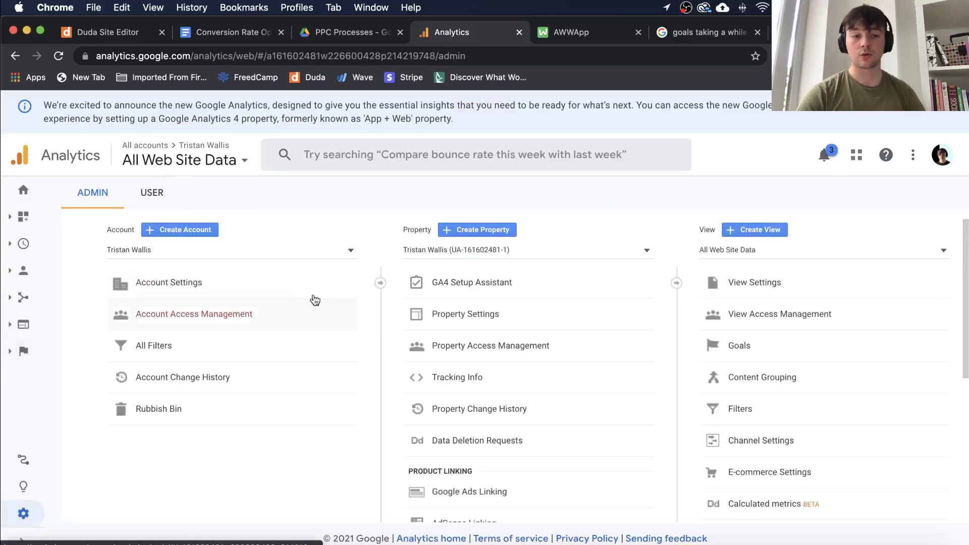
click(780, 344)
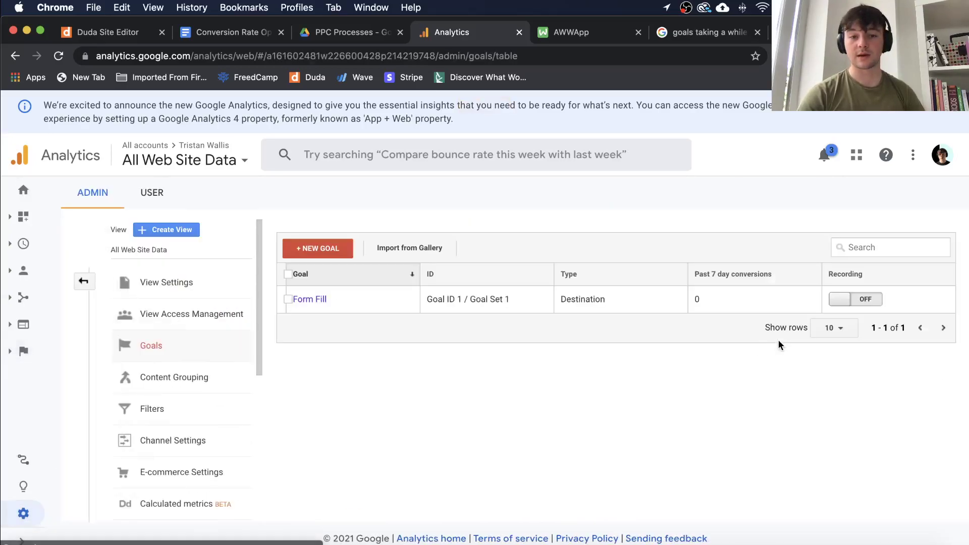
click(334, 250)
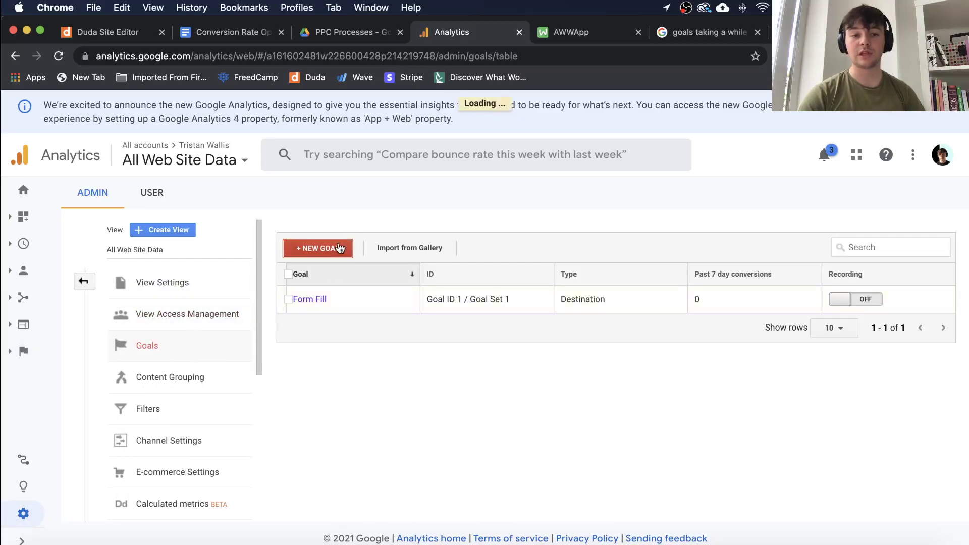
click(351, 352)
click(334, 398)
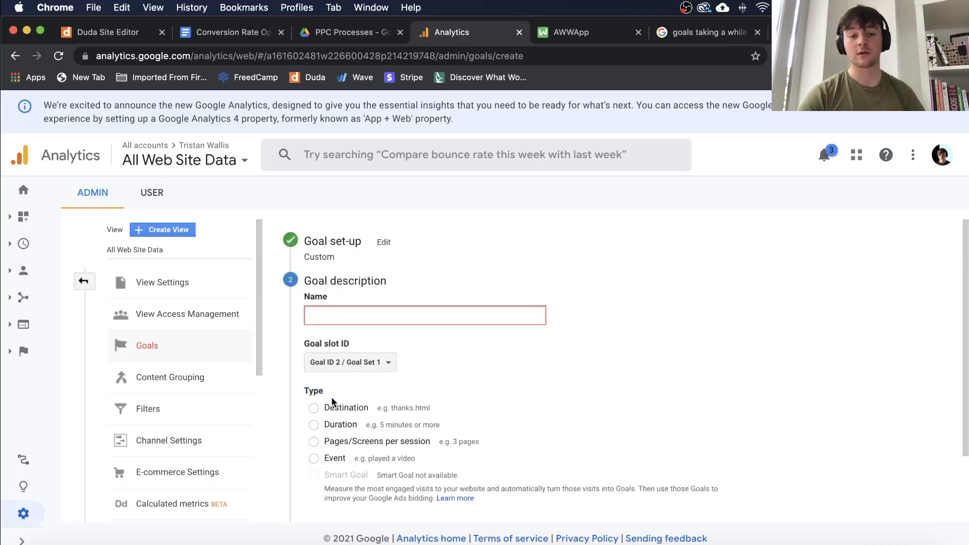
text(Form )
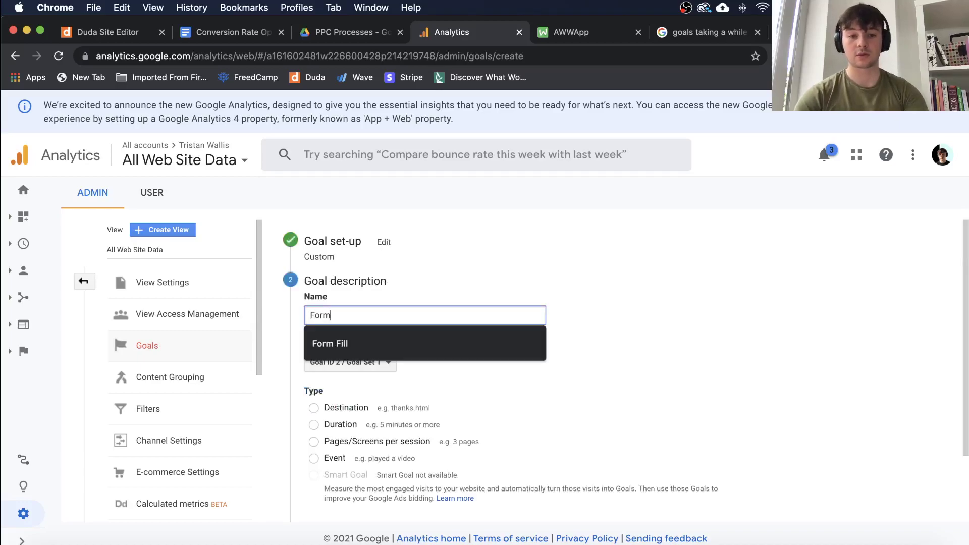
text(Fil)
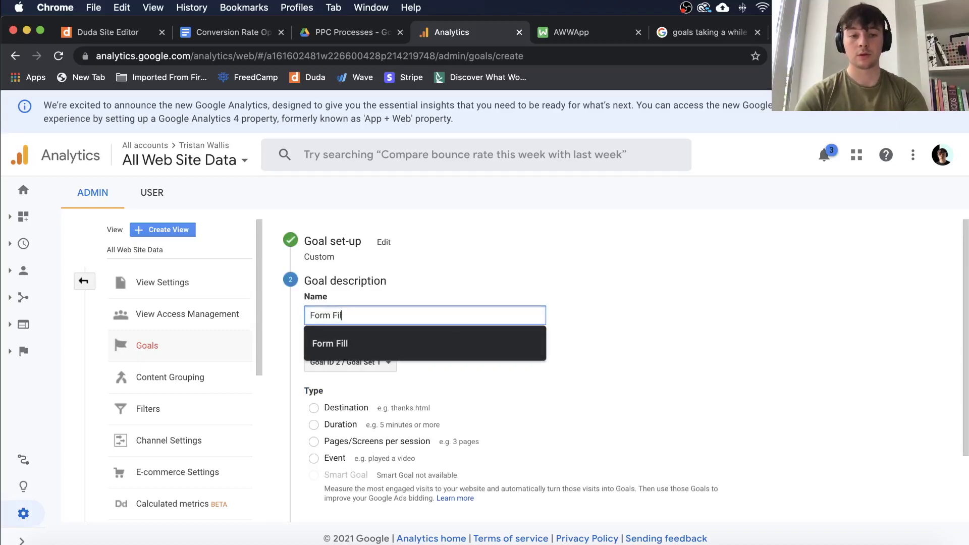
text(l Duda)
click(563, 253)
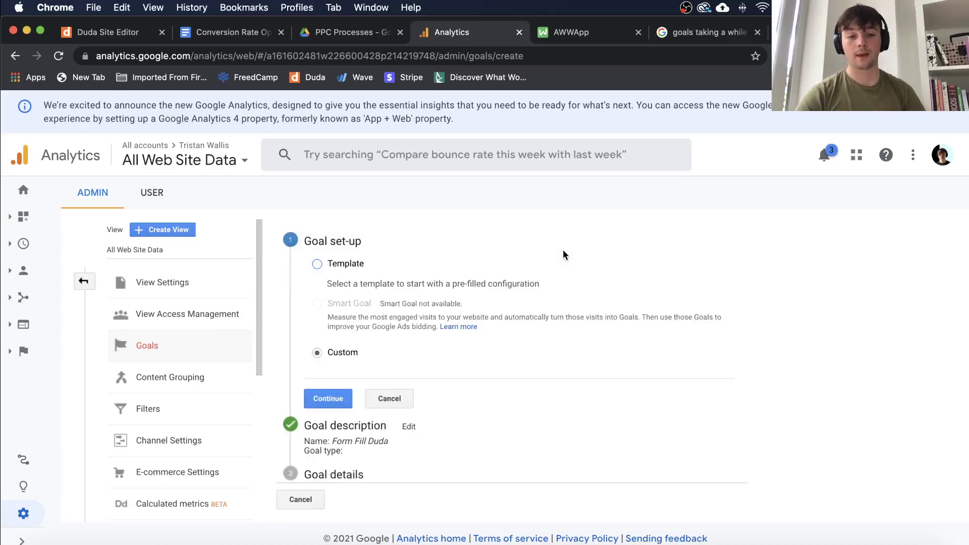
Set the Form Fill Duda goal's type to Destination and enter the website's full thankyou page URL as the destination.
click(409, 427)
scroll(416, 341, down, 2)
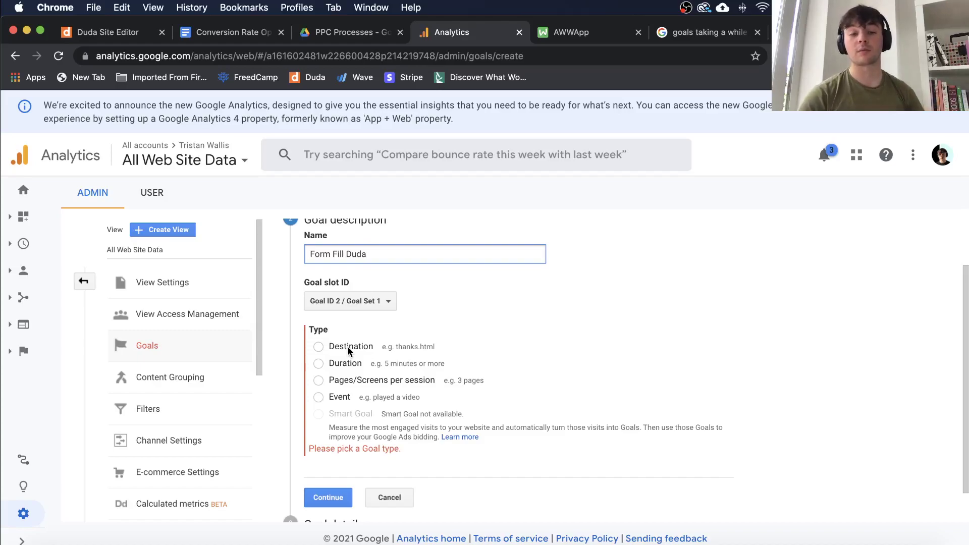
key(XF86MonBrightnessUp)
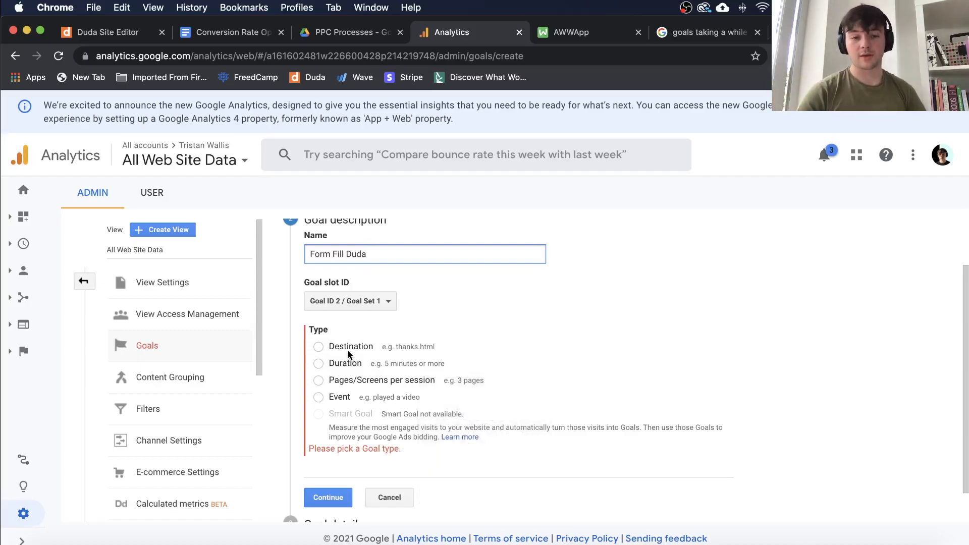
click(342, 349)
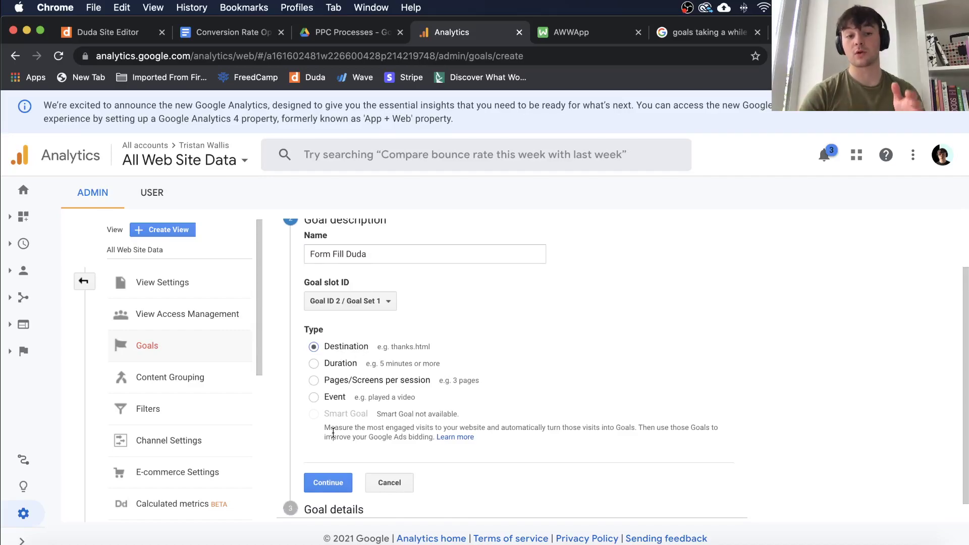
click(328, 483)
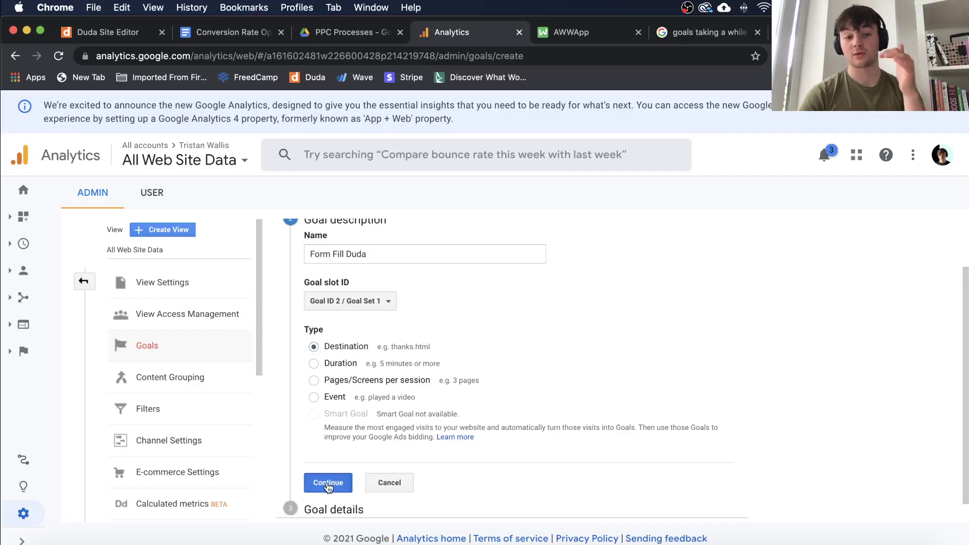
click(393, 316)
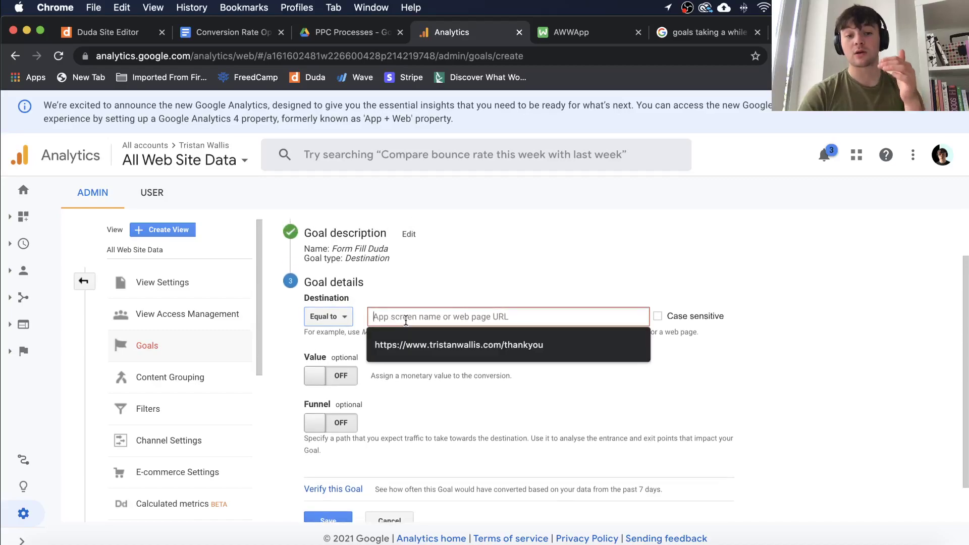
click(480, 347)
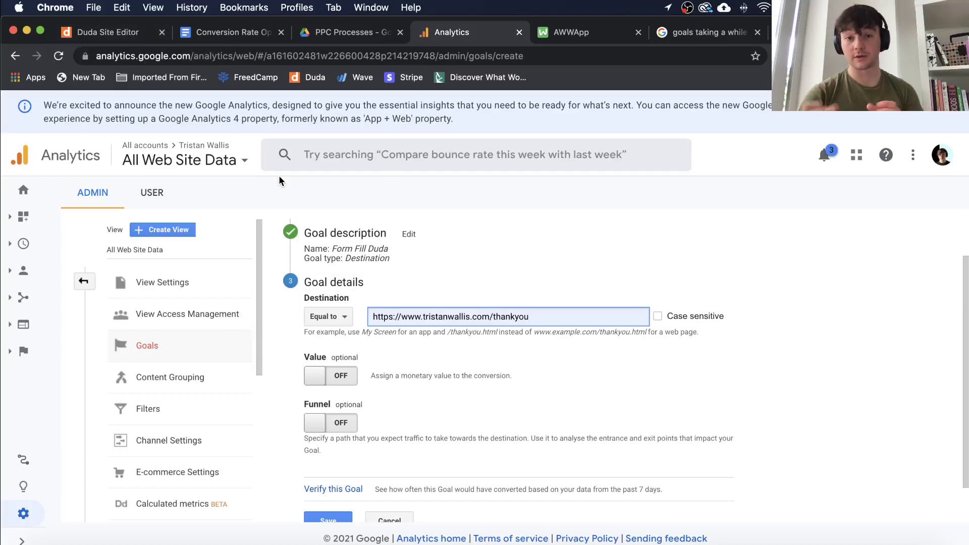
Reopen the goal description, try the Duration, Pages/Screens per session and Event types, and return to Destination before continuing to the goal details.
click(409, 235)
scroll(416, 346, down, 1)
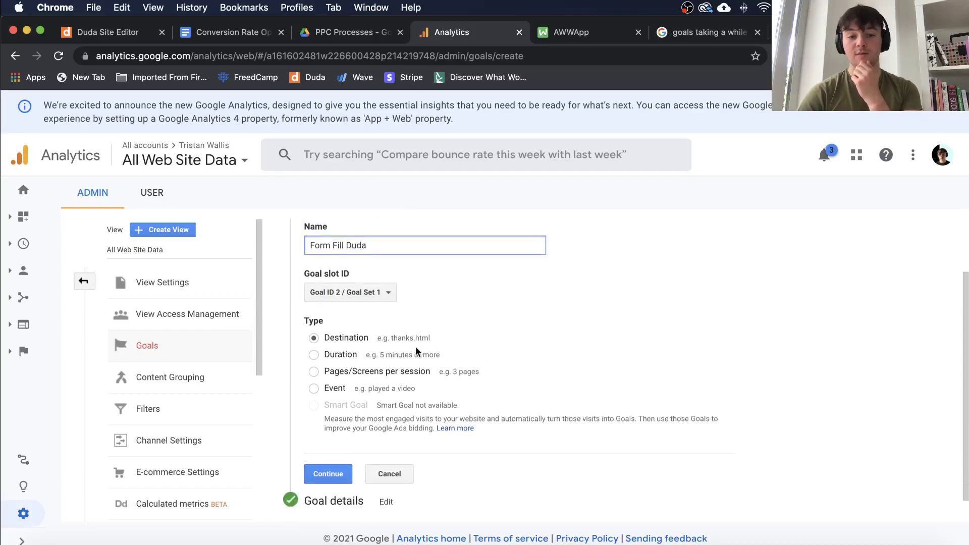
scroll(416, 347, down, 2)
click(371, 326)
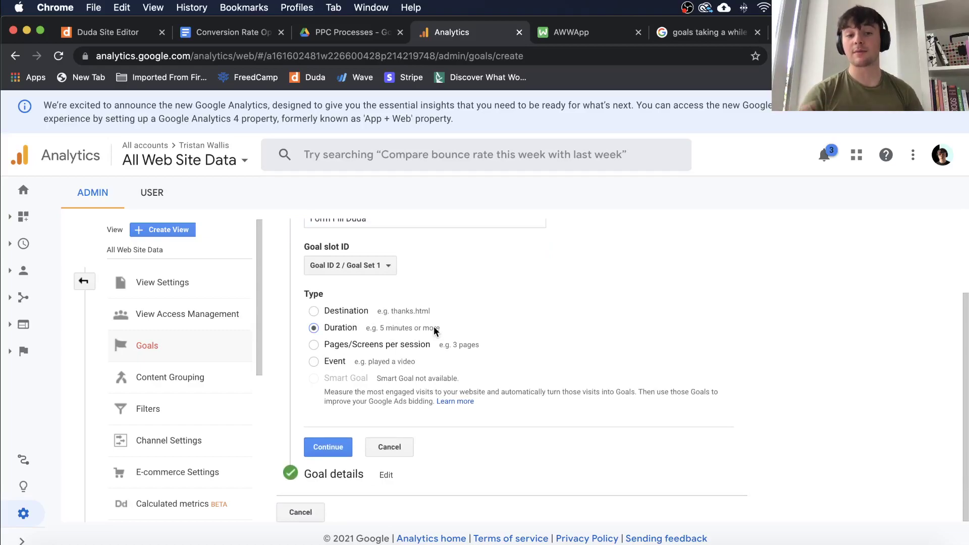
click(427, 344)
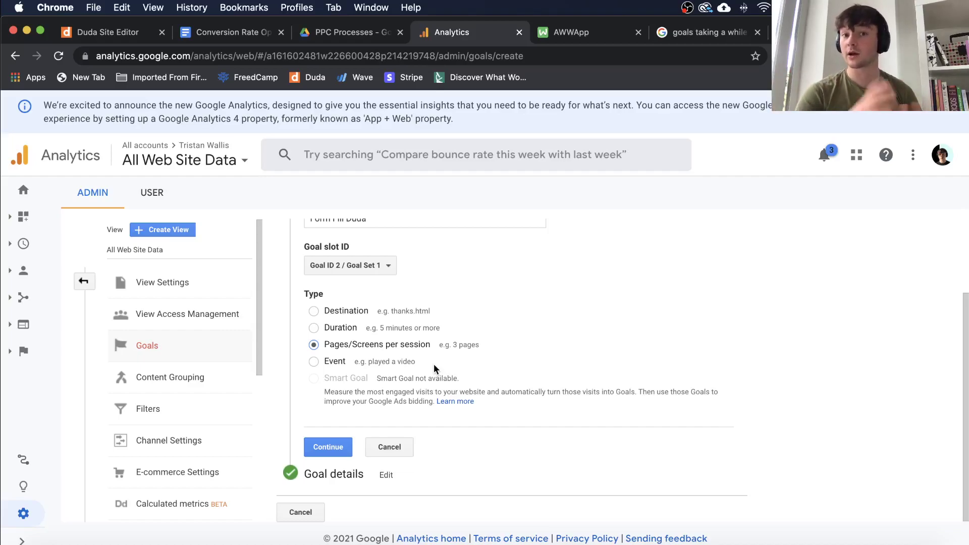
click(365, 362)
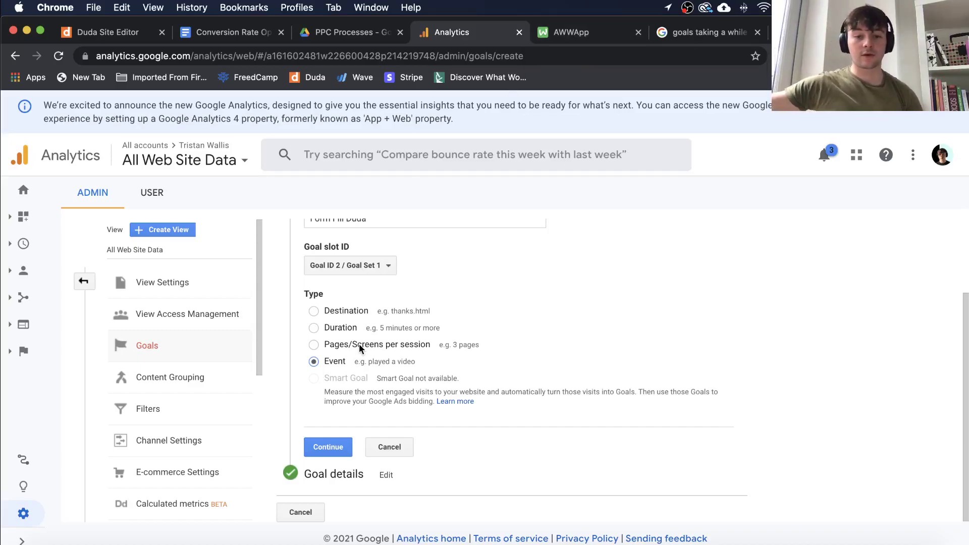
click(358, 304)
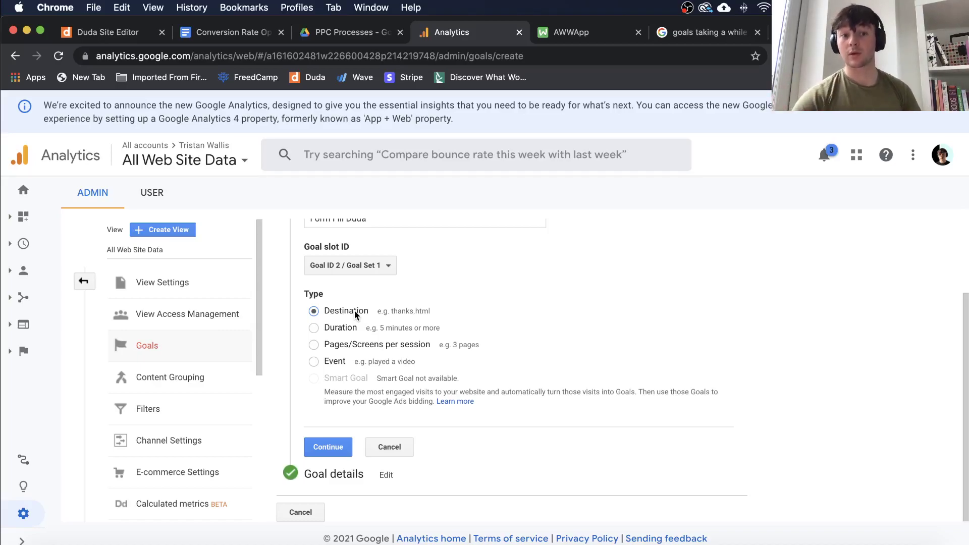
scroll(354, 311, up, 3)
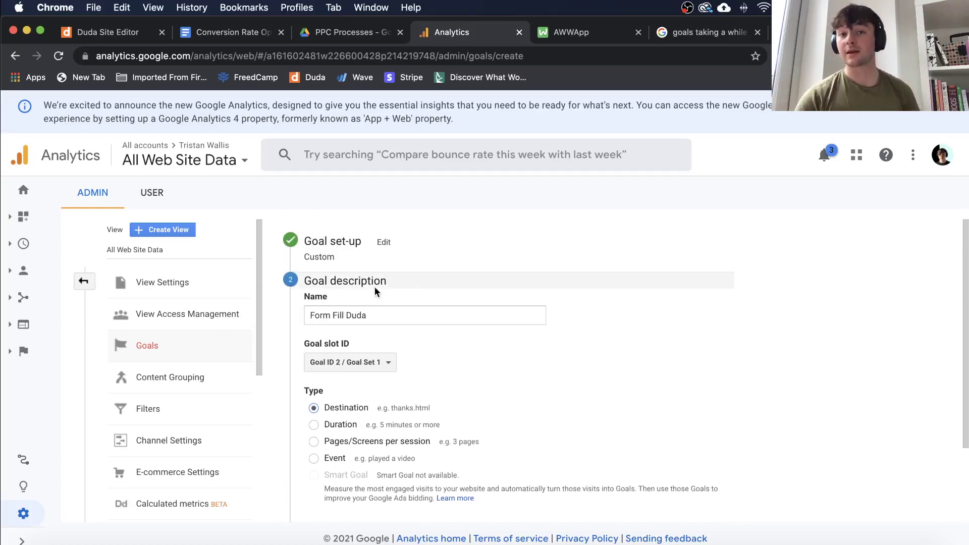
scroll(417, 364, down, 2)
click(327, 459)
Check the thankyou page URL in the goal's destination and turn on the optional monetary value for the conversion.
click(483, 281)
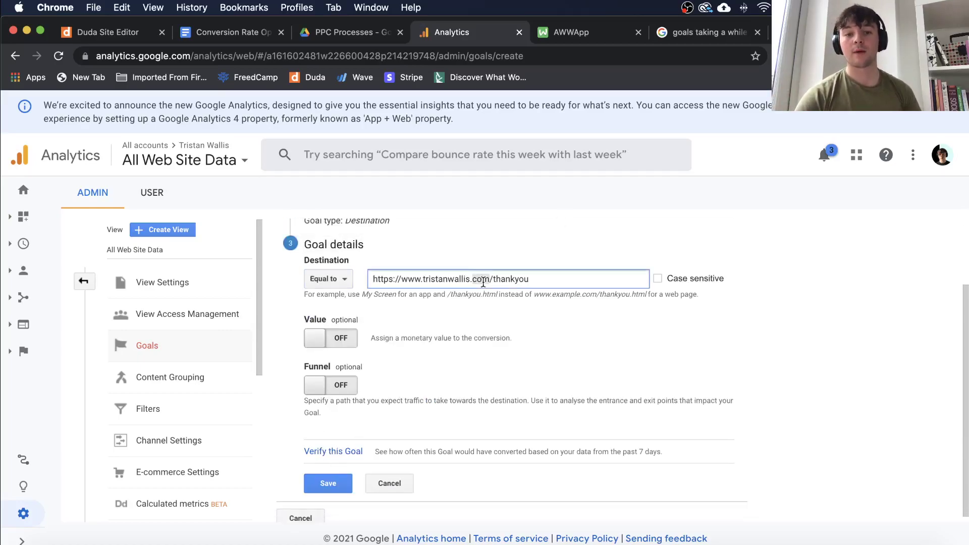
triple_click(483, 280)
click(571, 281)
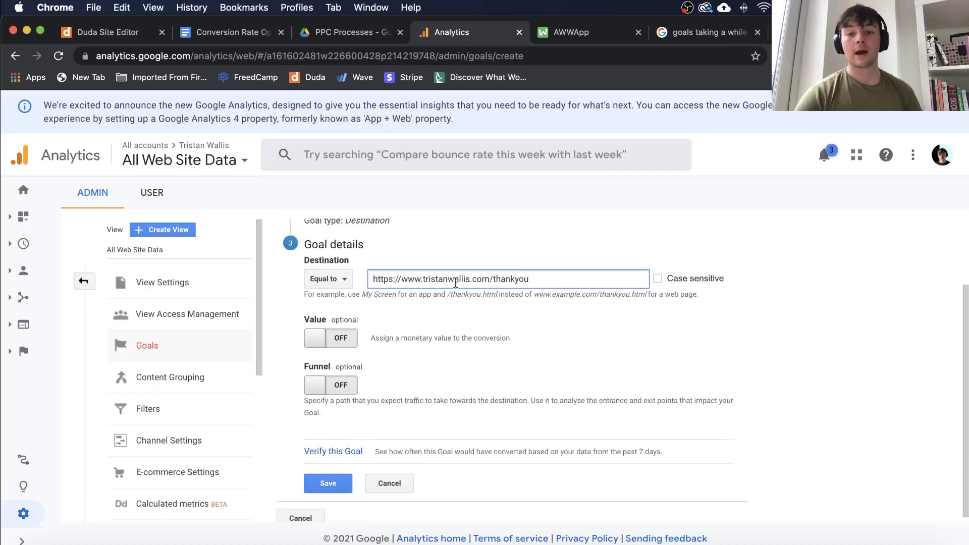
scroll(535, 353, down, 1)
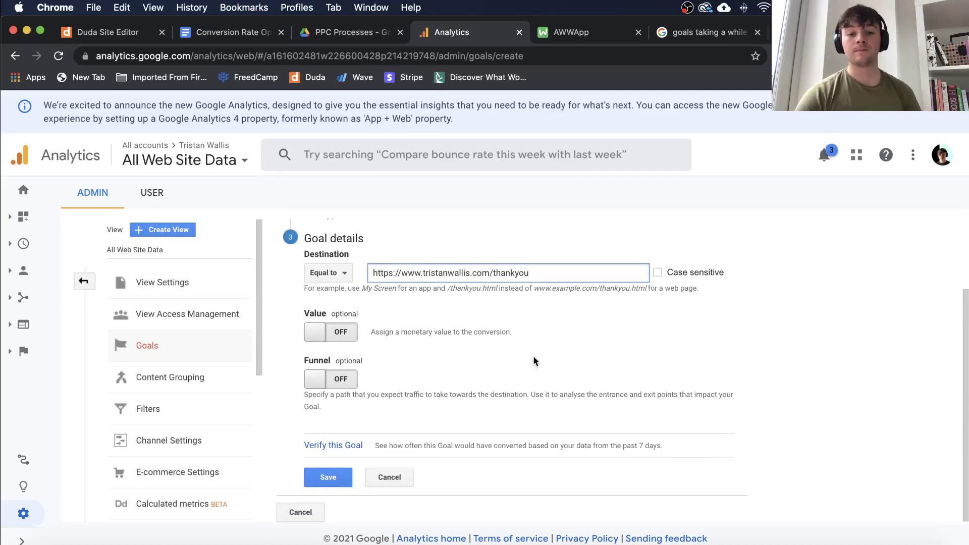
click(341, 332)
click(410, 328)
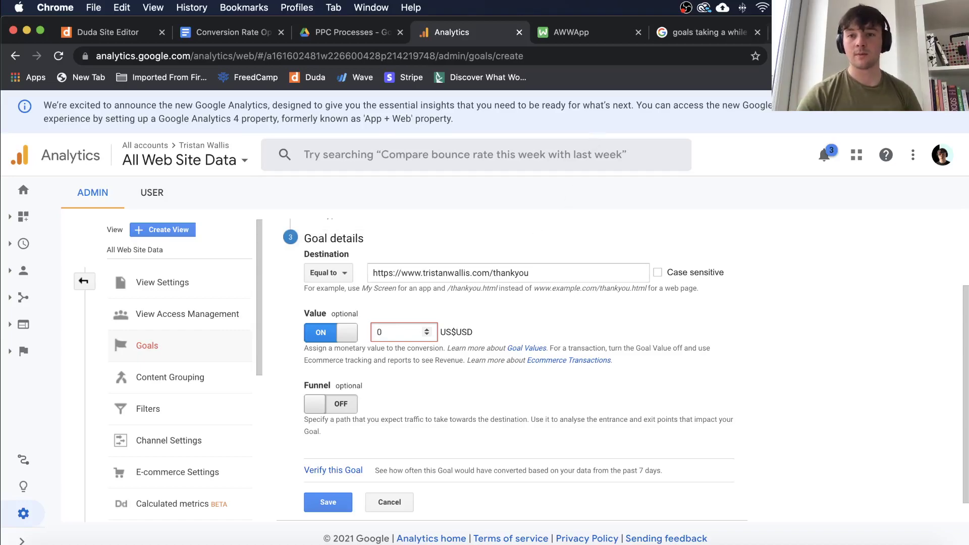
Open the YouTube channel's uploaded videos in a new browser tab and look through them alongside the goal setup.
key(super+t)
text(y)
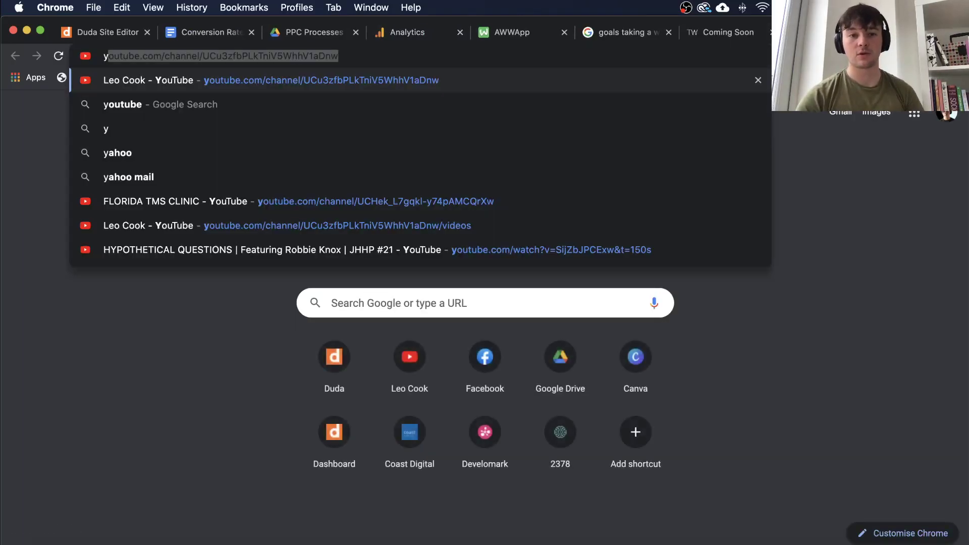
key(Return)
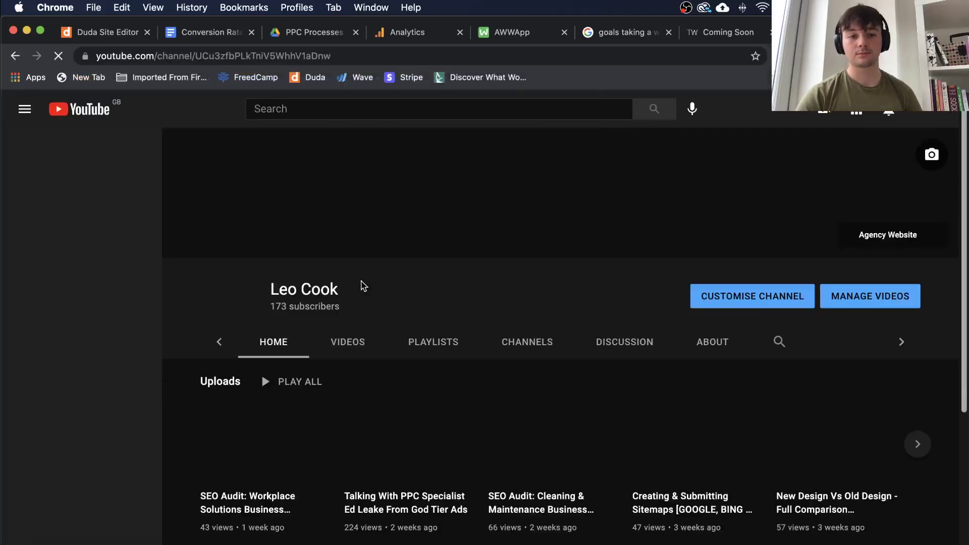
click(310, 266)
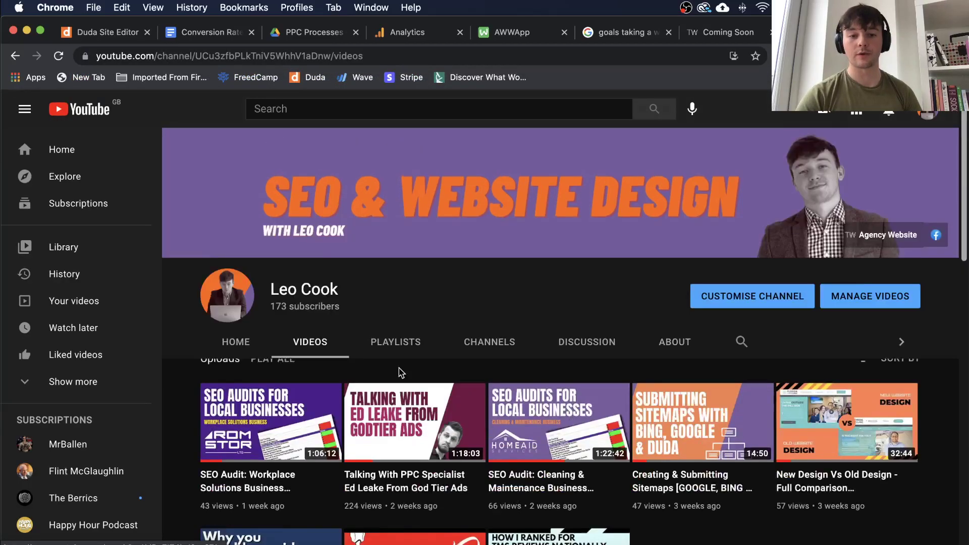
scroll(401, 373, down, 4)
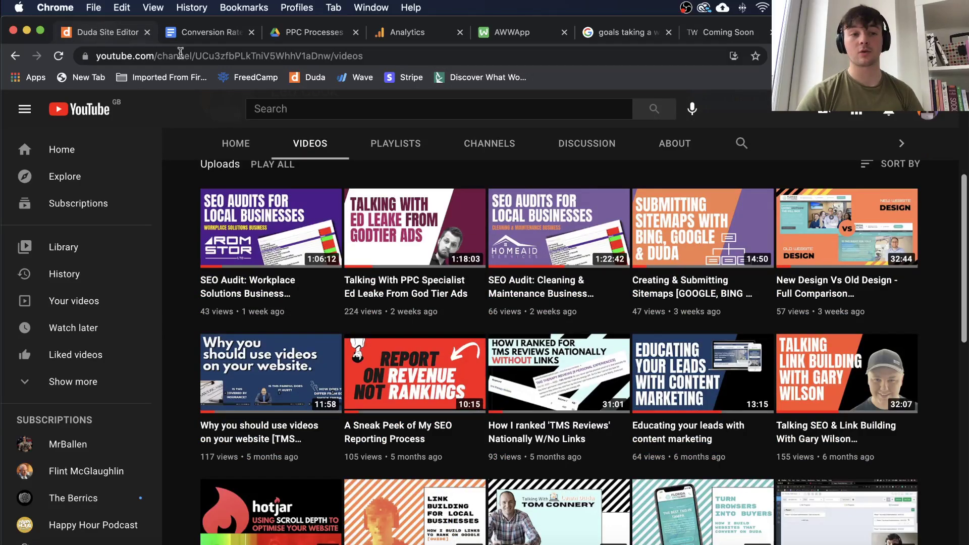
click(404, 32)
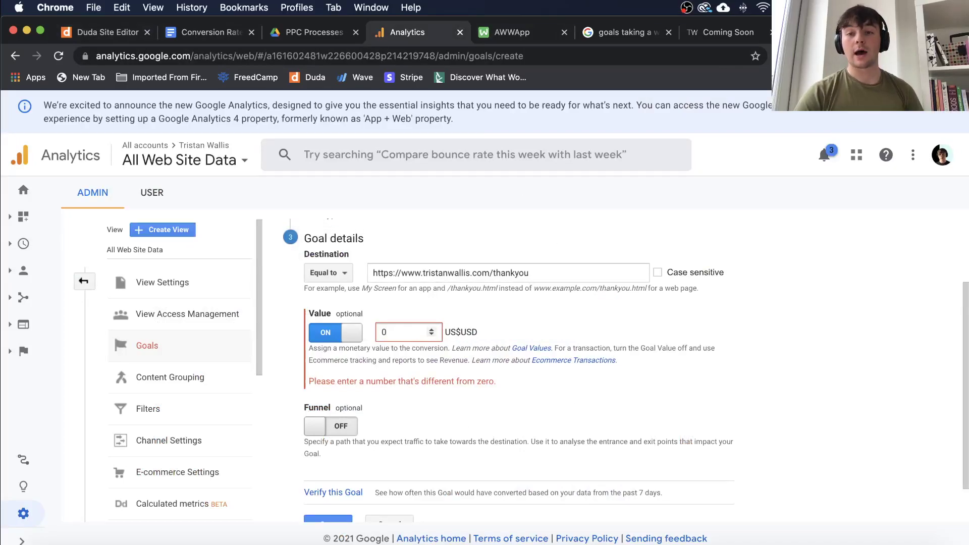
key(super+9)
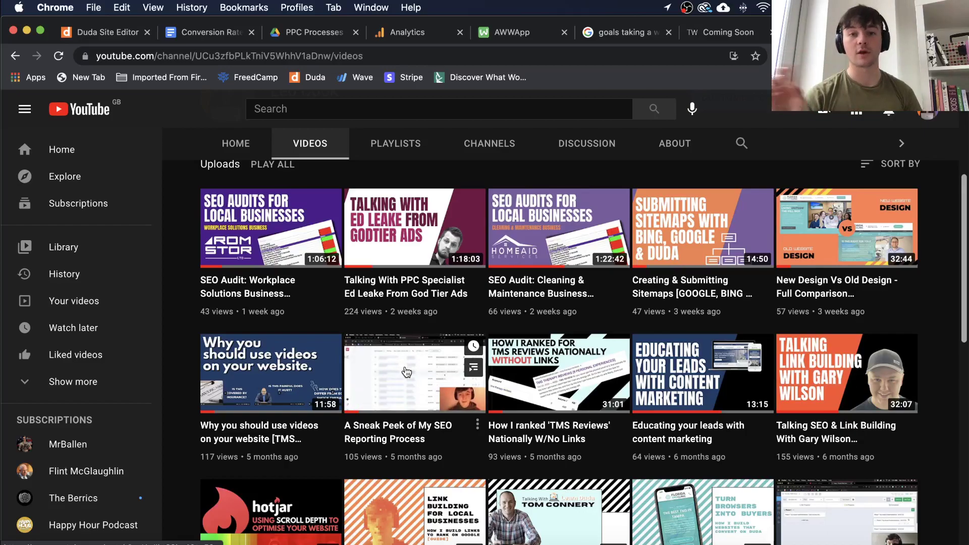
click(116, 34)
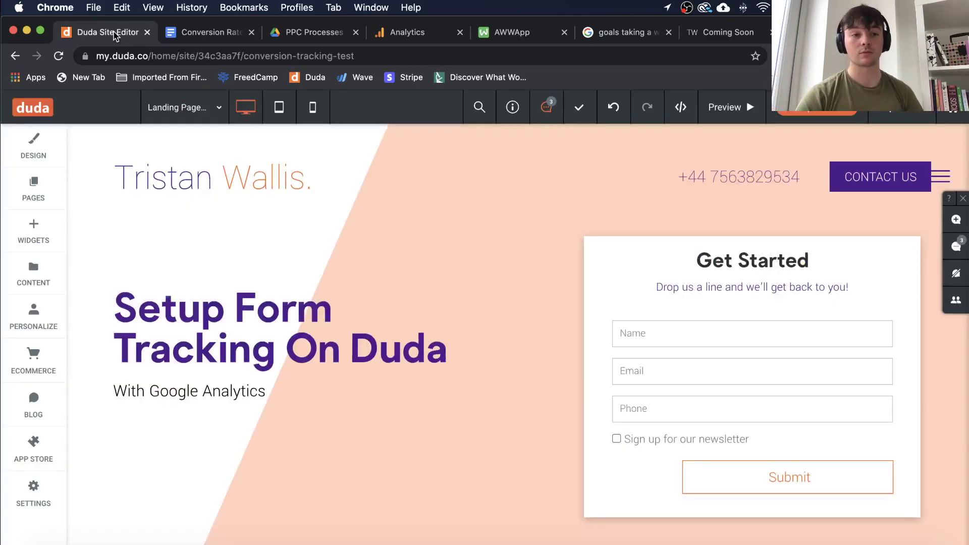
click(513, 34)
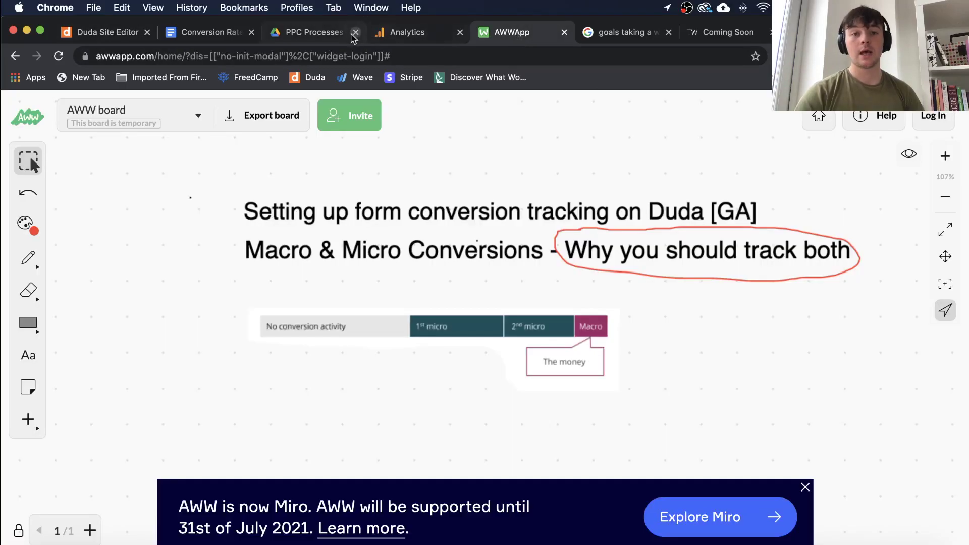
Turn off the optional value in the Google Analytics goal details and save the Form Fill Duda goal.
click(410, 36)
scroll(473, 306, down, 1)
click(334, 285)
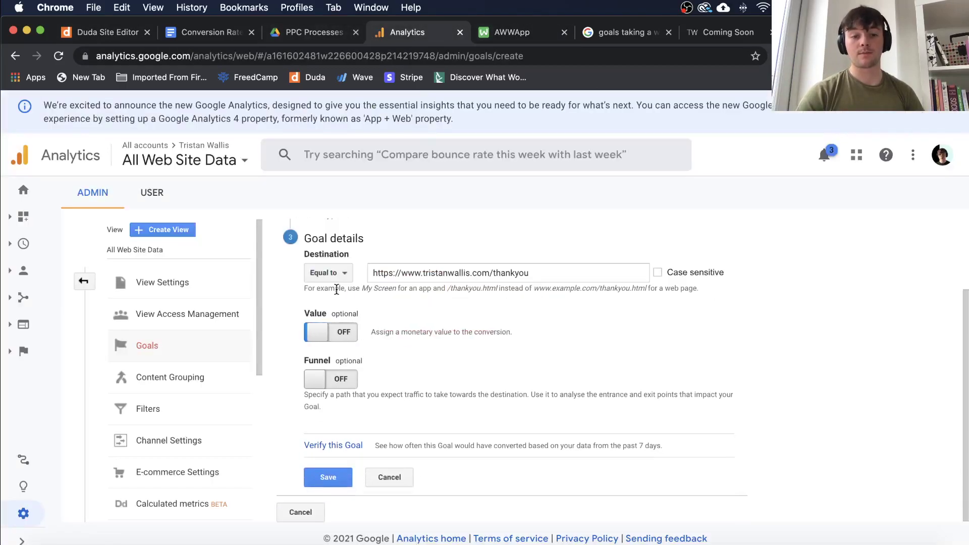
click(342, 476)
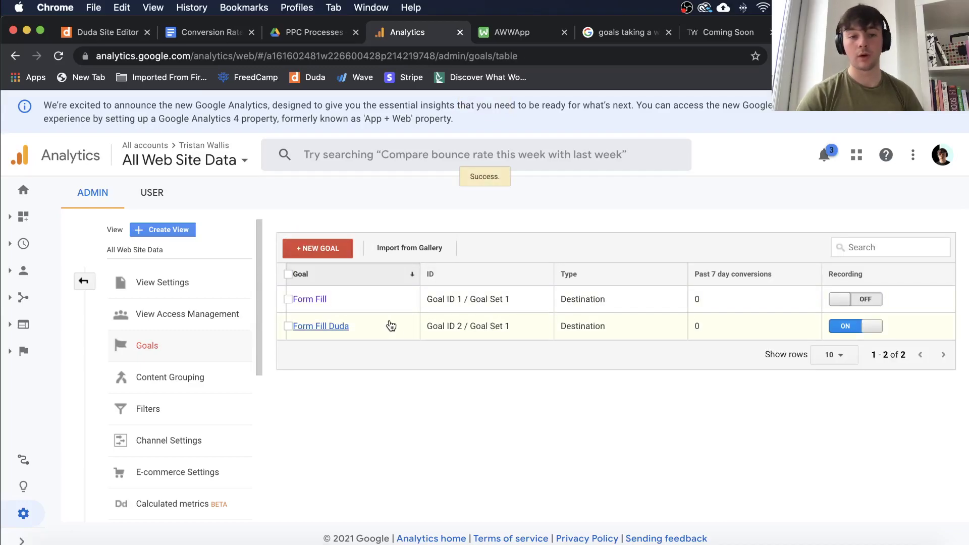
Load the live website's conversion-tracking-test landing page in place of its Coming Soon page.
click(709, 37)
click(261, 56)
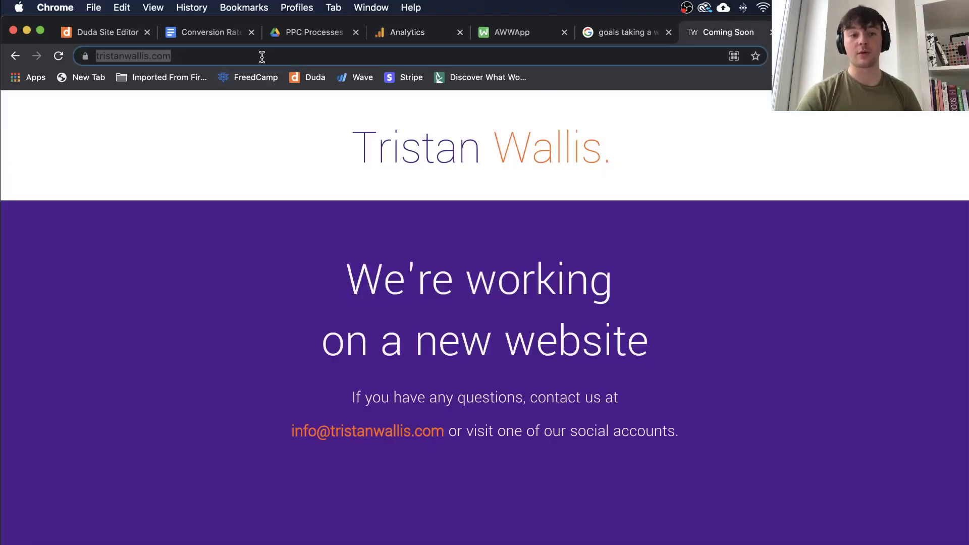
double_click(263, 57)
key(Right)
text(/)
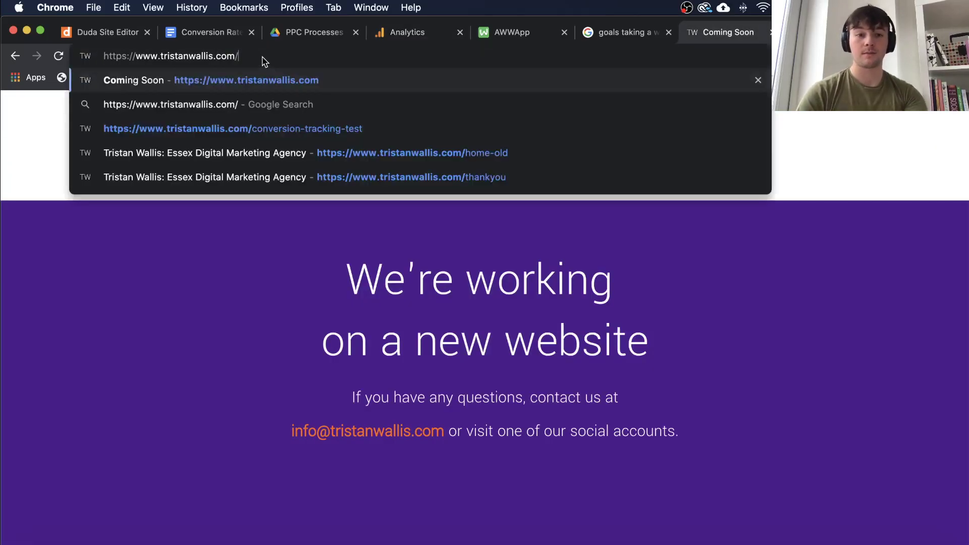
click(340, 128)
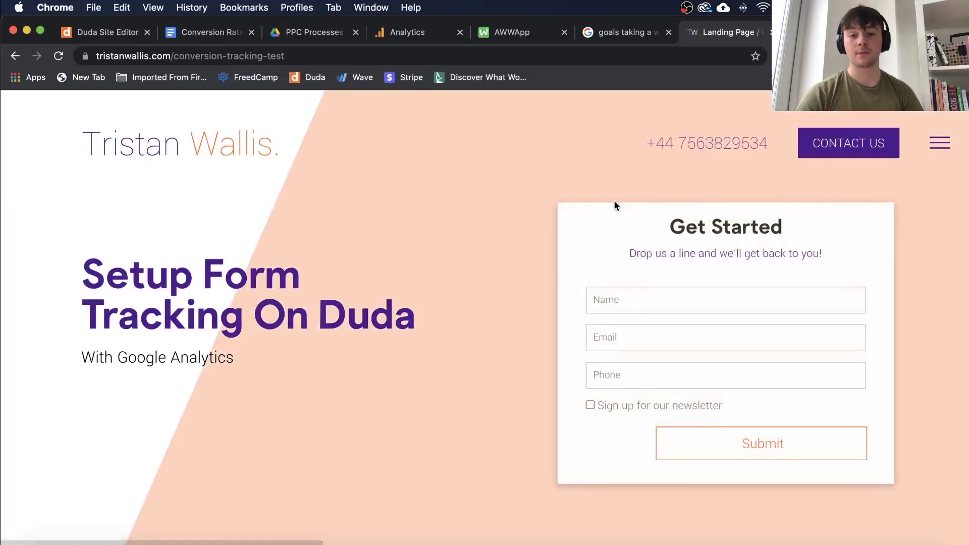
Fill the Get Started form with a saved name, e-mail and phone number and submit it as a test conversion.
click(630, 302)
click(631, 377)
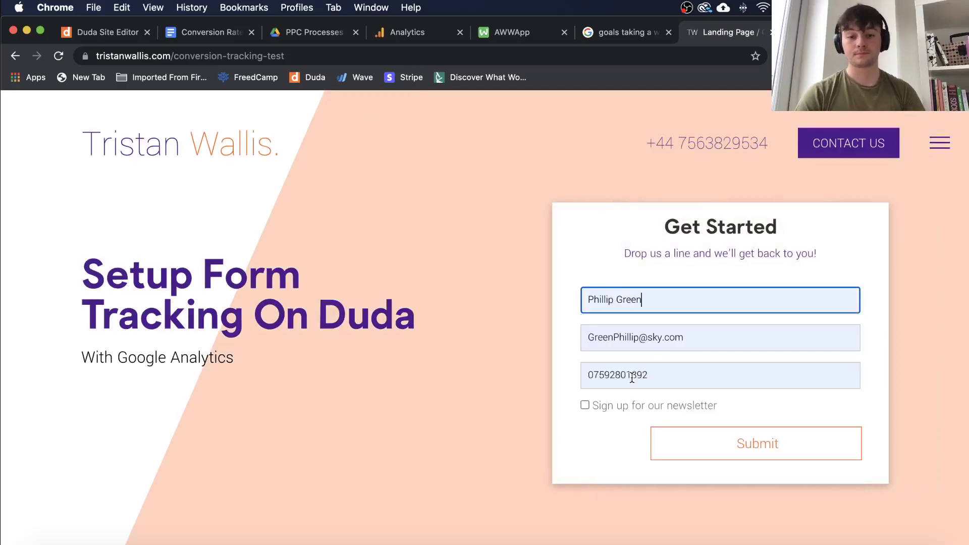
click(698, 438)
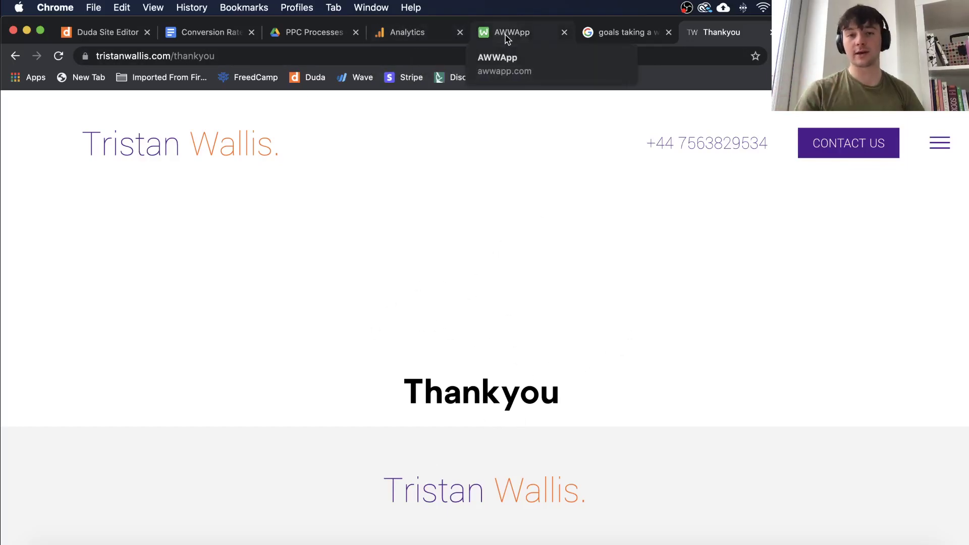
View the Google Analytics goals list, then switch to the Duda editor and open the contact form's Tracking submission settings.
click(399, 33)
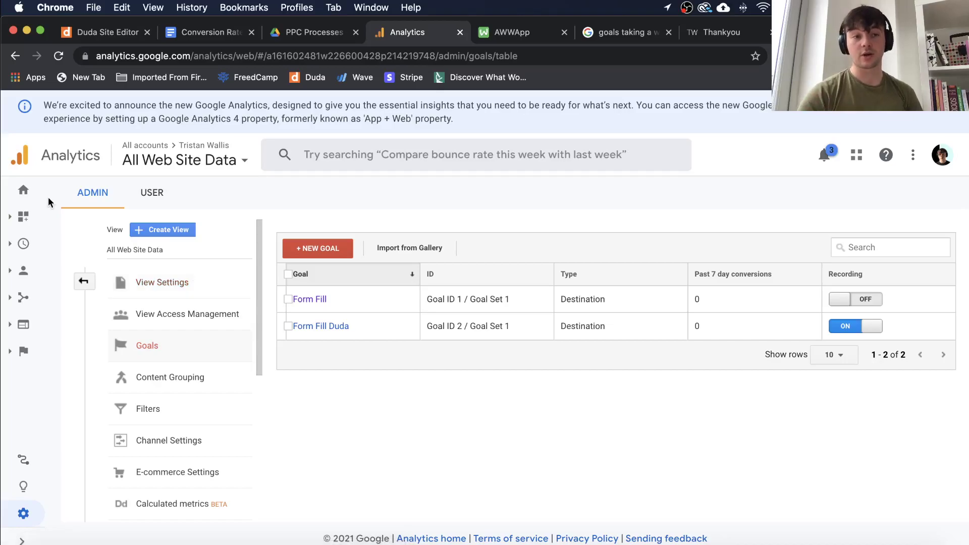
click(126, 30)
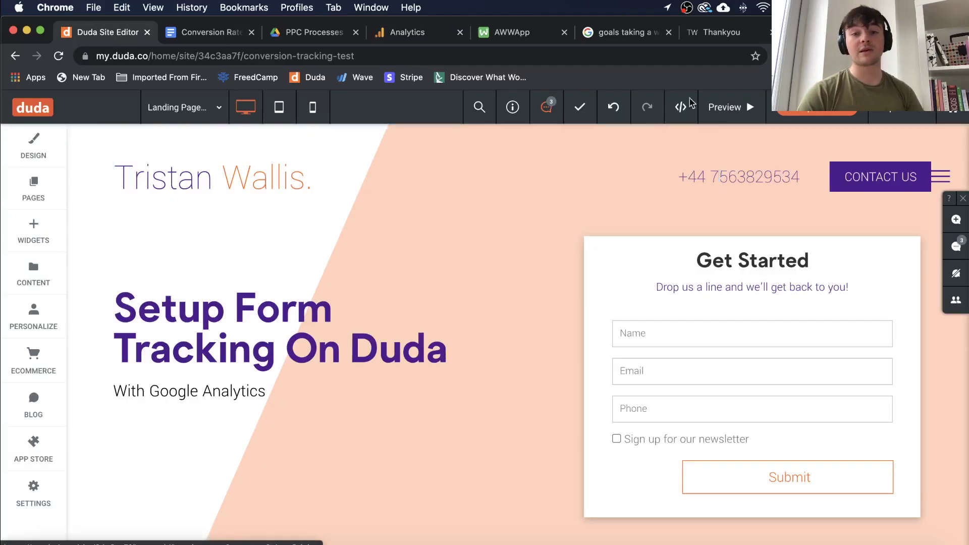
click(717, 359)
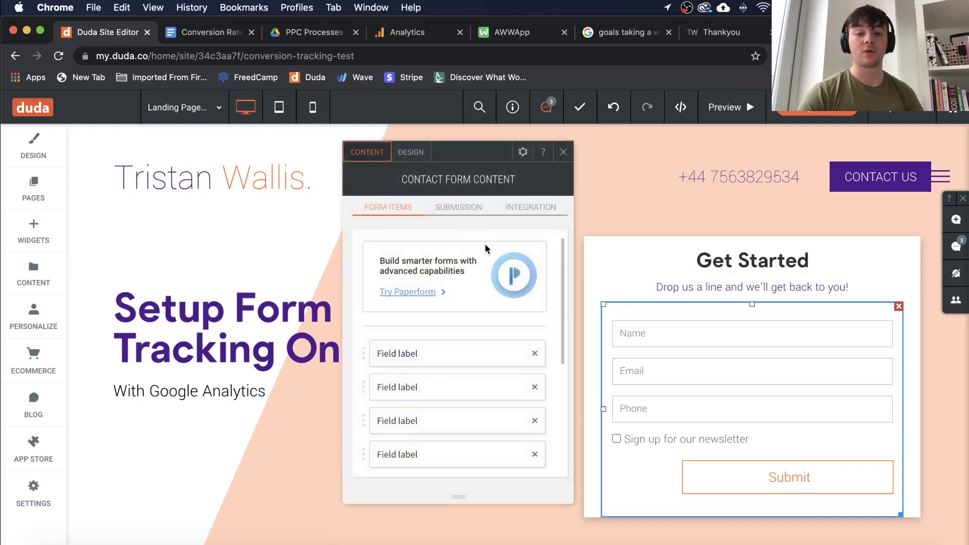
click(461, 208)
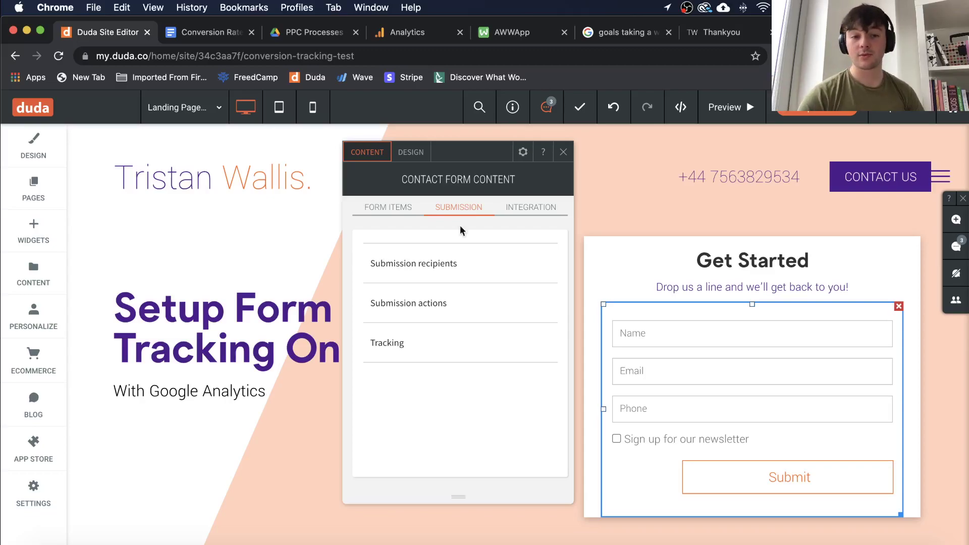
click(438, 345)
click(644, 314)
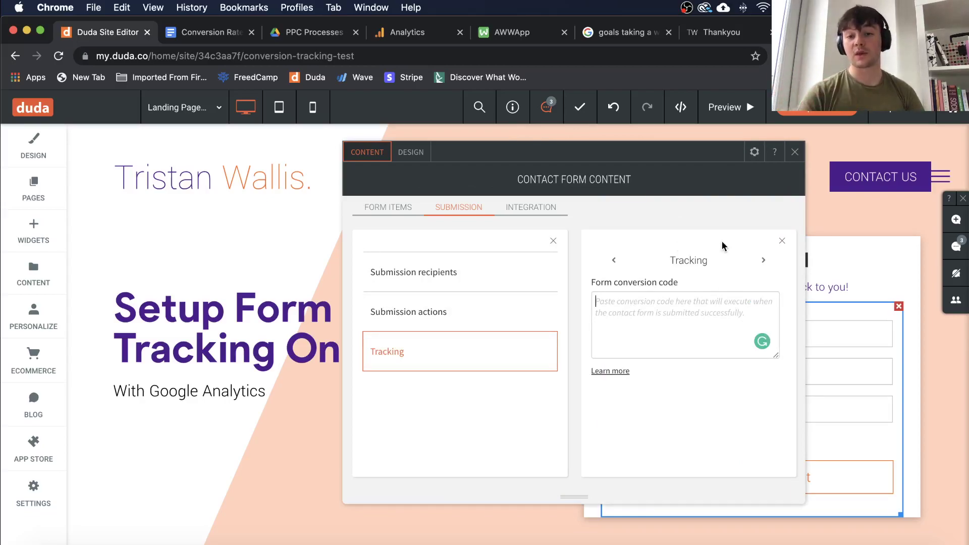
Read the help article on form conversion code, including its Google Analytics and Facebook tracking entries, and close it.
click(621, 372)
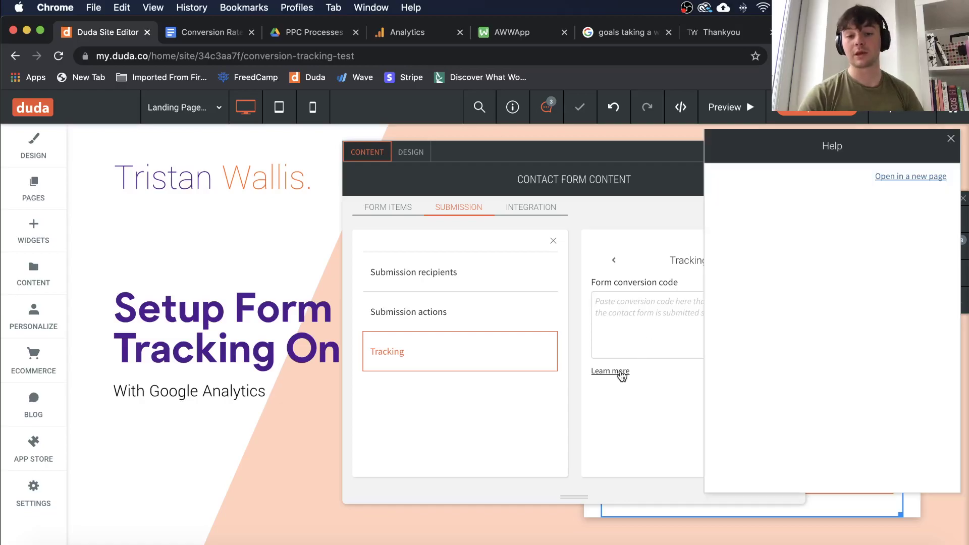
scroll(808, 373, down, 3)
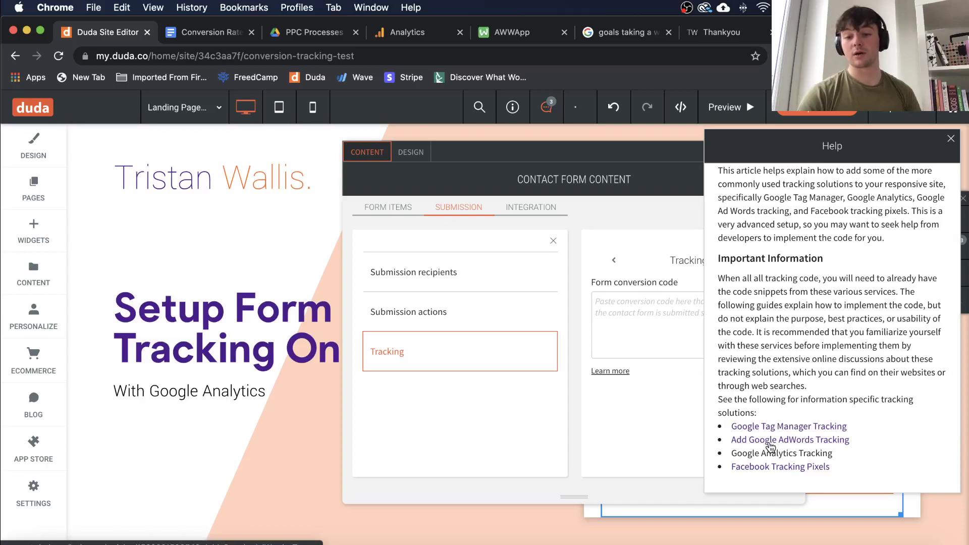
drag(842, 454, 730, 454)
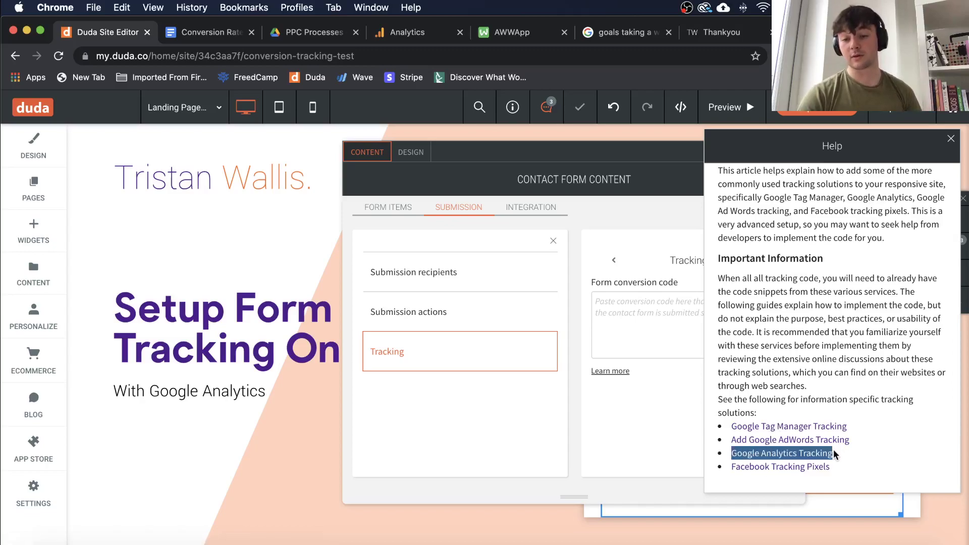
drag(838, 468, 736, 468)
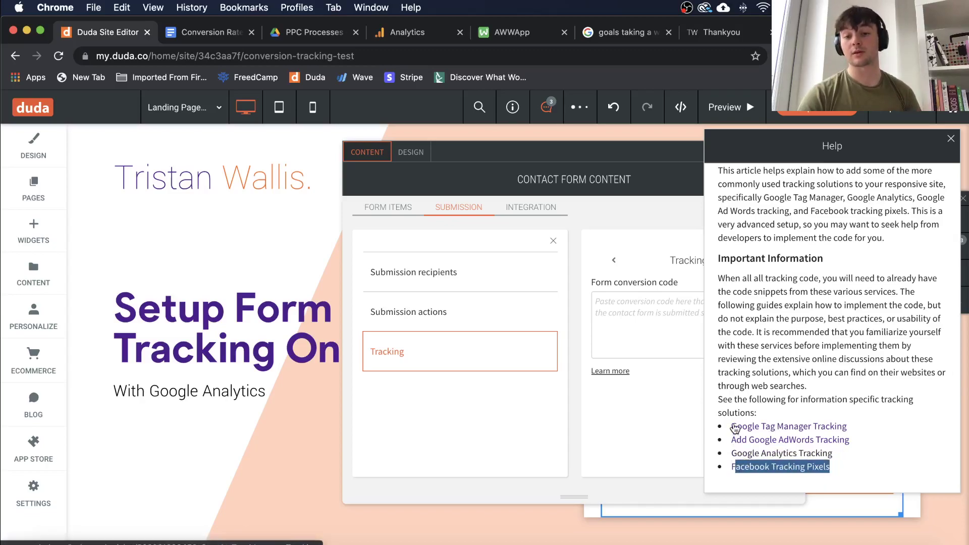
click(858, 463)
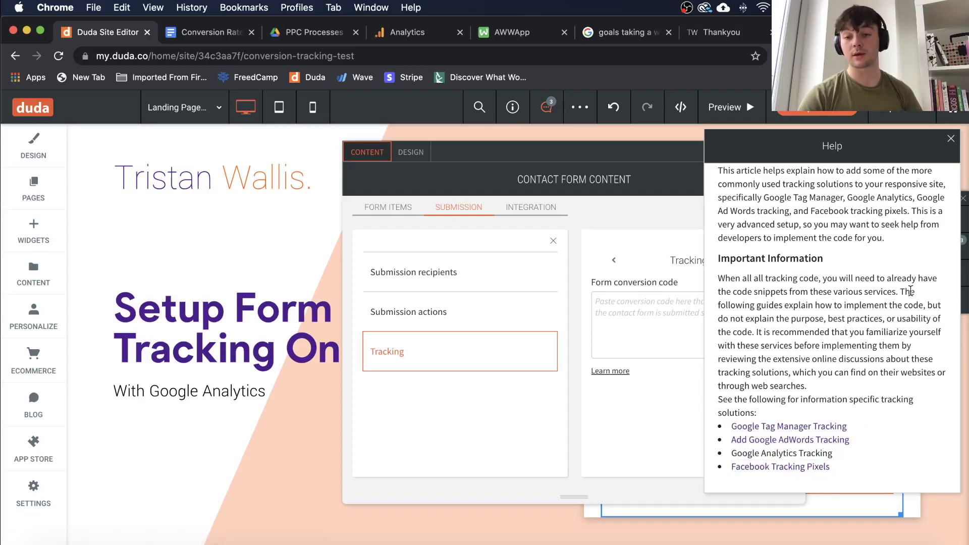
click(951, 138)
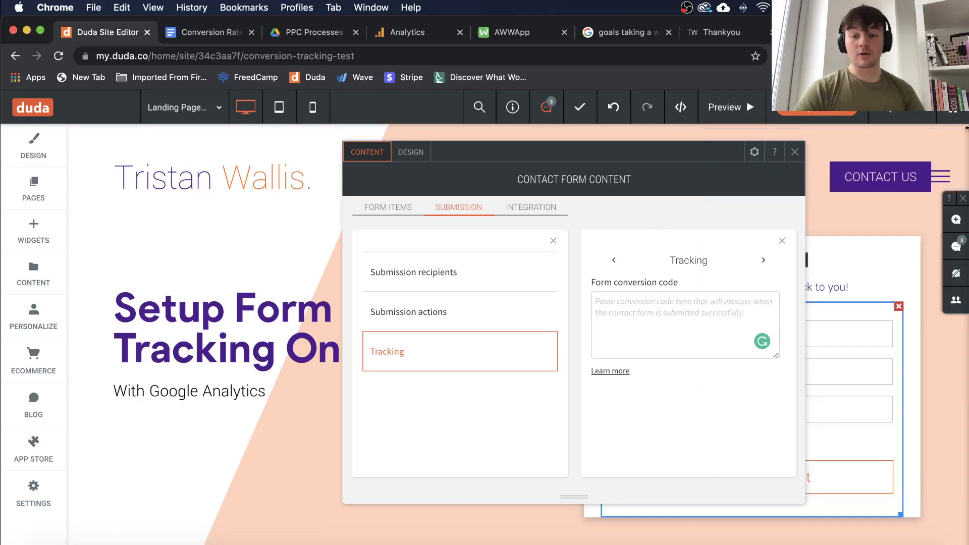
View the contact form's Submission recipients and Tracking settings, then close the form's content editor.
click(487, 280)
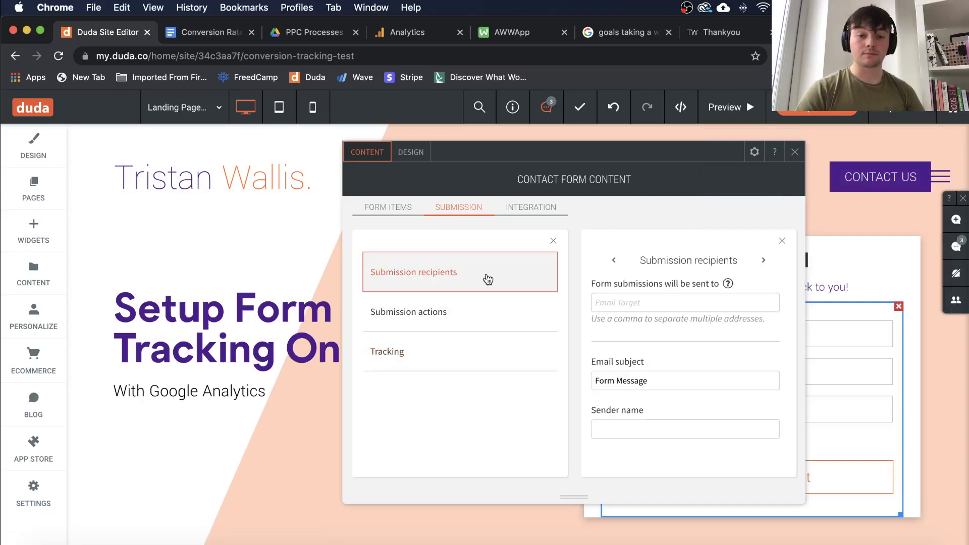
click(454, 357)
click(794, 153)
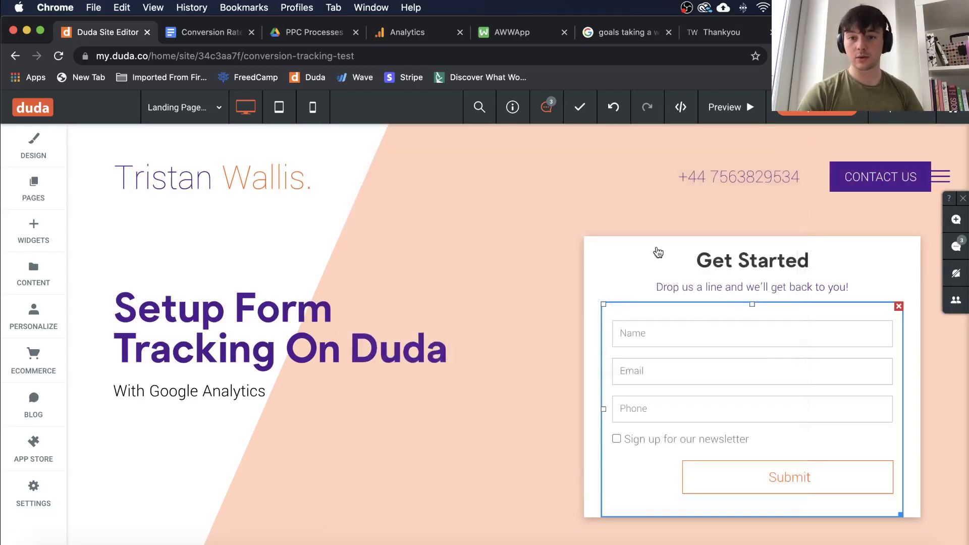
scroll(503, 448, down, 5)
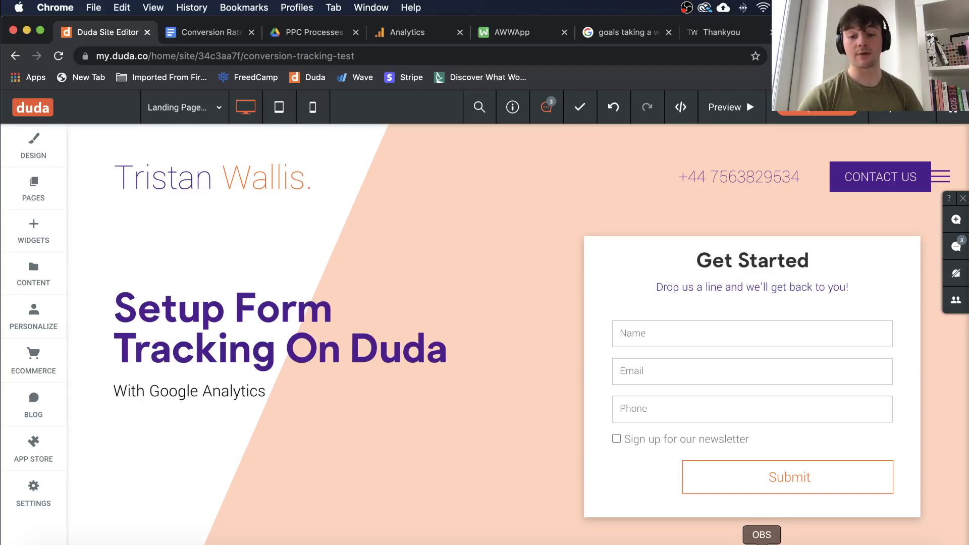
click(762, 542)
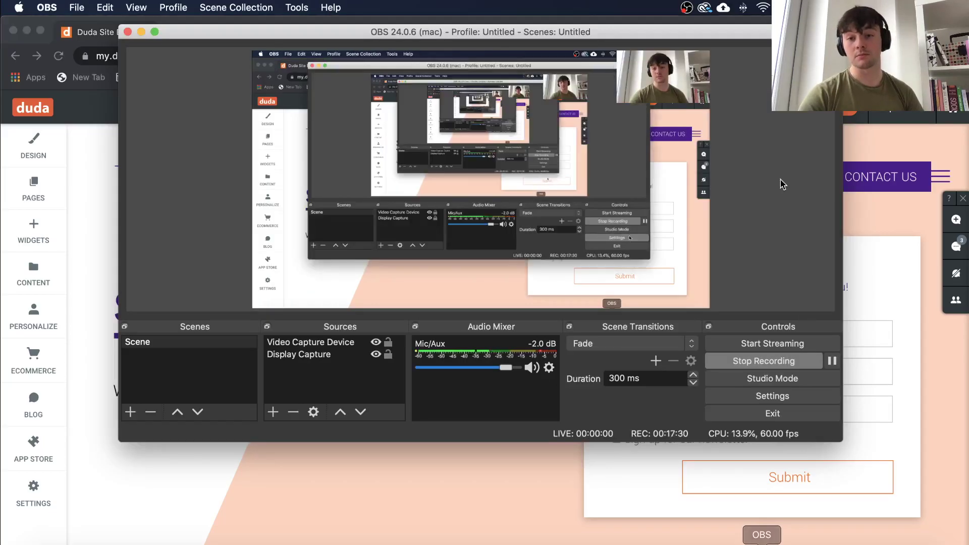